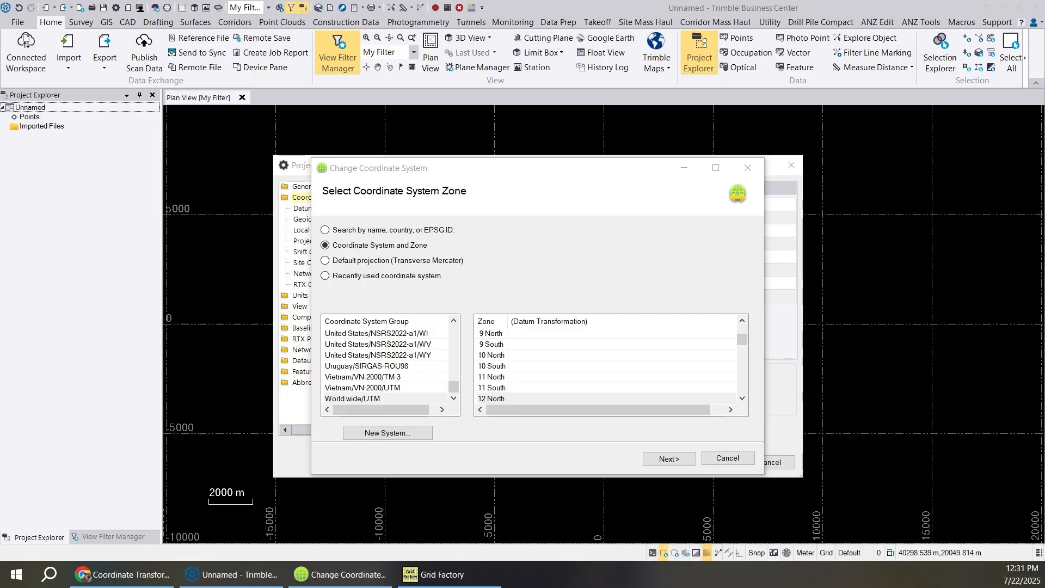
pyautogui.click(434, 574)
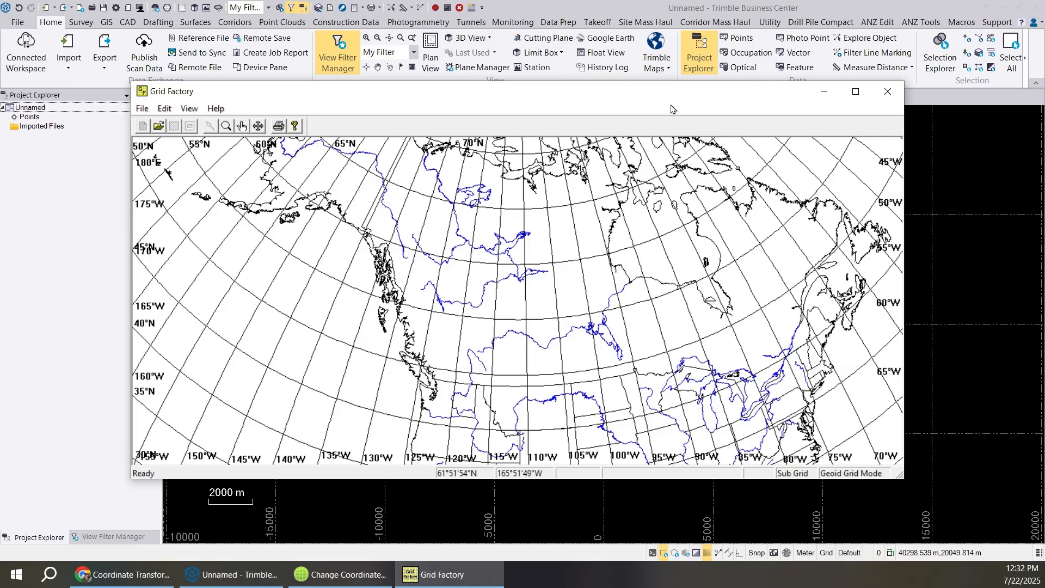
pyautogui.click(822, 92)
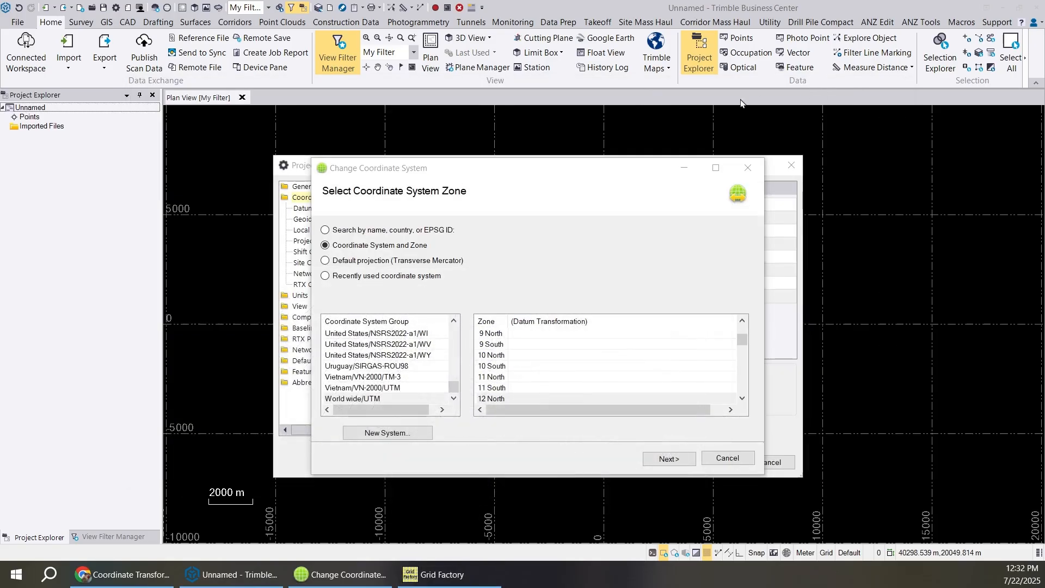
# Step: Choose the World wide/UTM coordinate system group with zone 12 North and continue to the horizontal datum selection
pyautogui.click(379, 402)
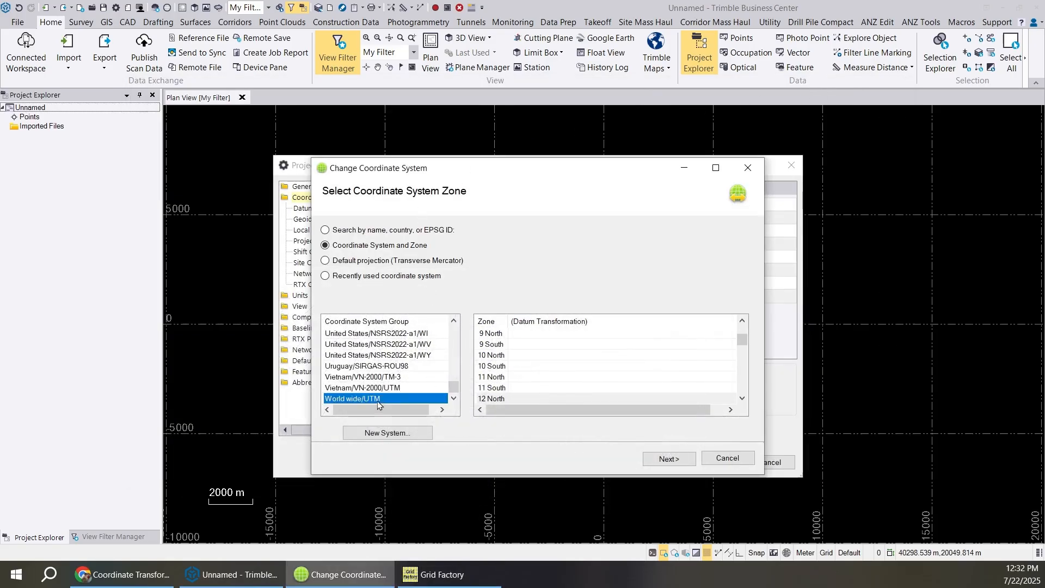
pyautogui.click(490, 398)
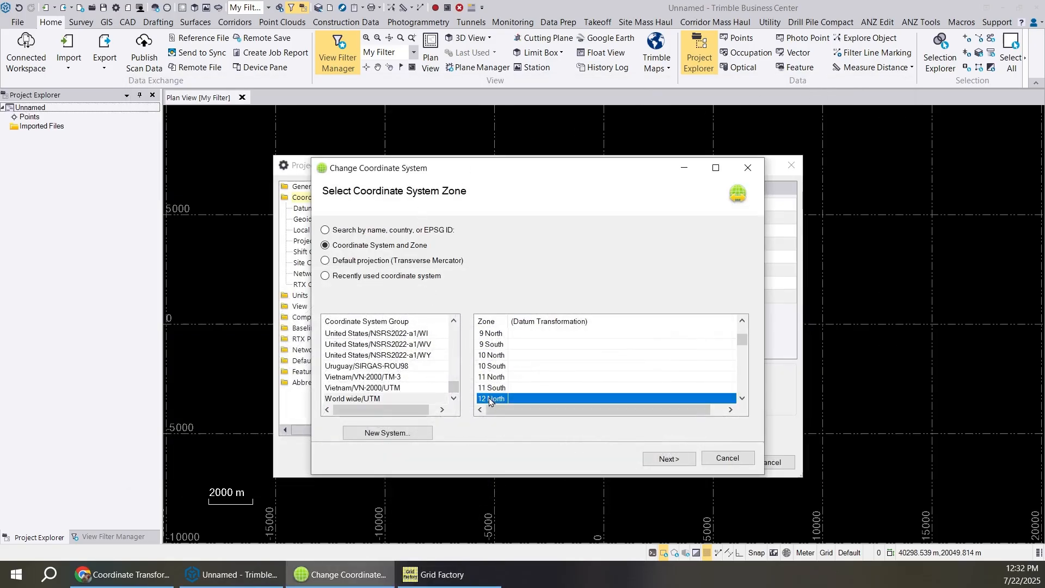
pyautogui.click(669, 459)
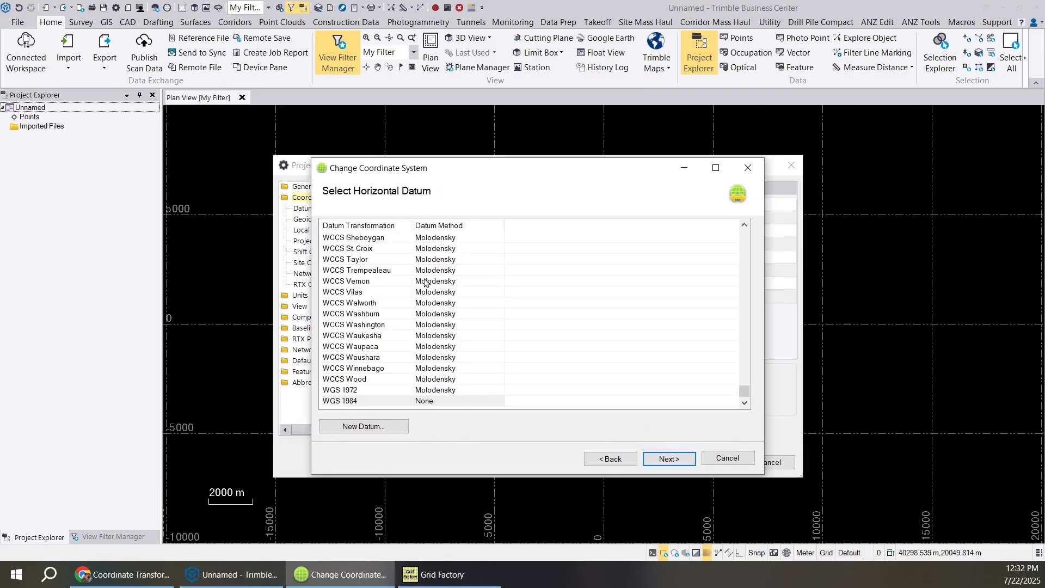
# Step: Select NAD 1983 (Canada) with the Molodensky method as the horizontal datum and continue to the geoid model
pyautogui.click(410, 296)
pyautogui.press('n')
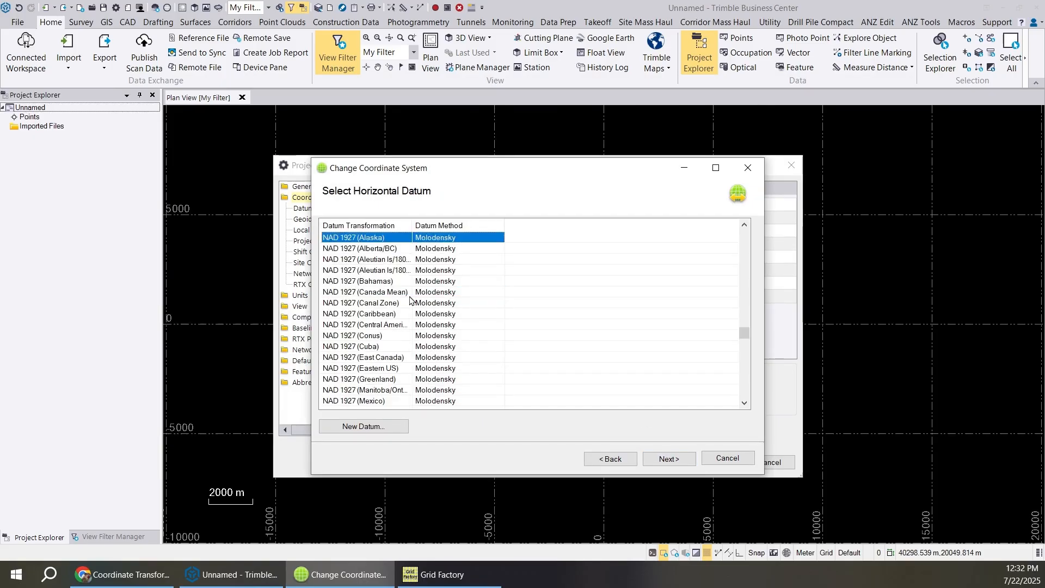
pyautogui.scroll(-7, 408, 302)
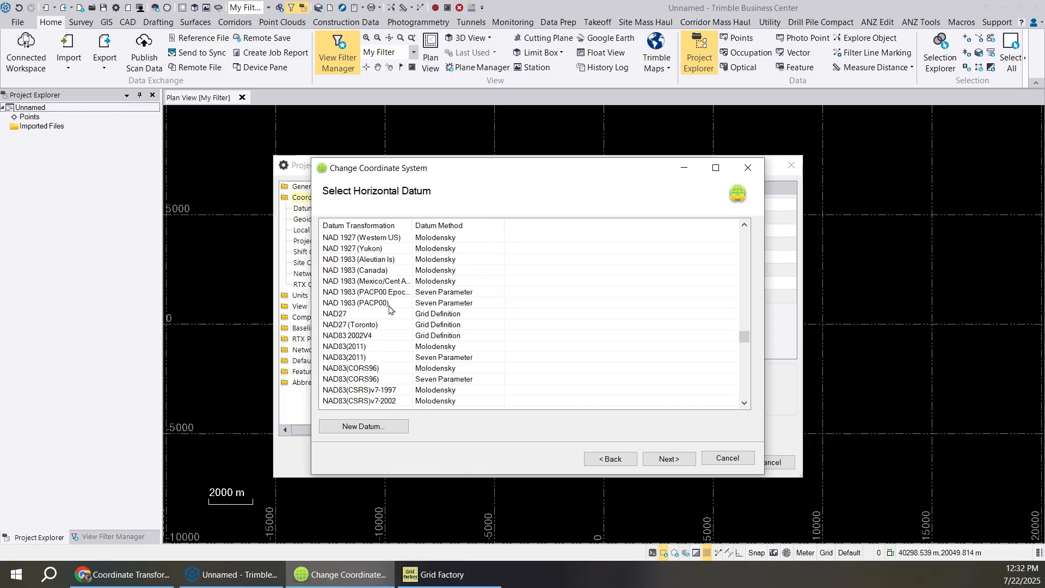
pyautogui.click(389, 305)
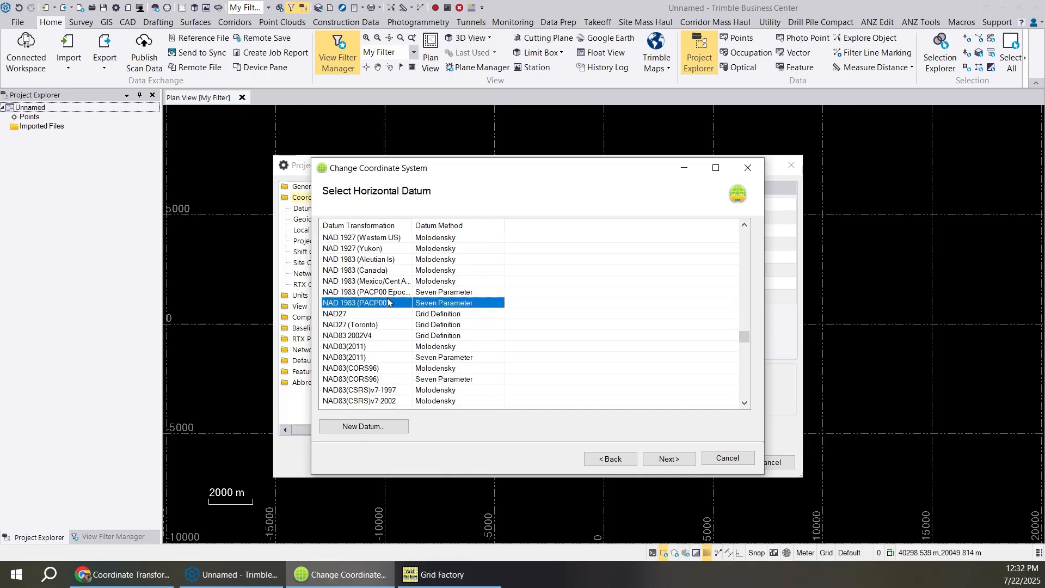
pyautogui.click(391, 292)
pyautogui.click(393, 281)
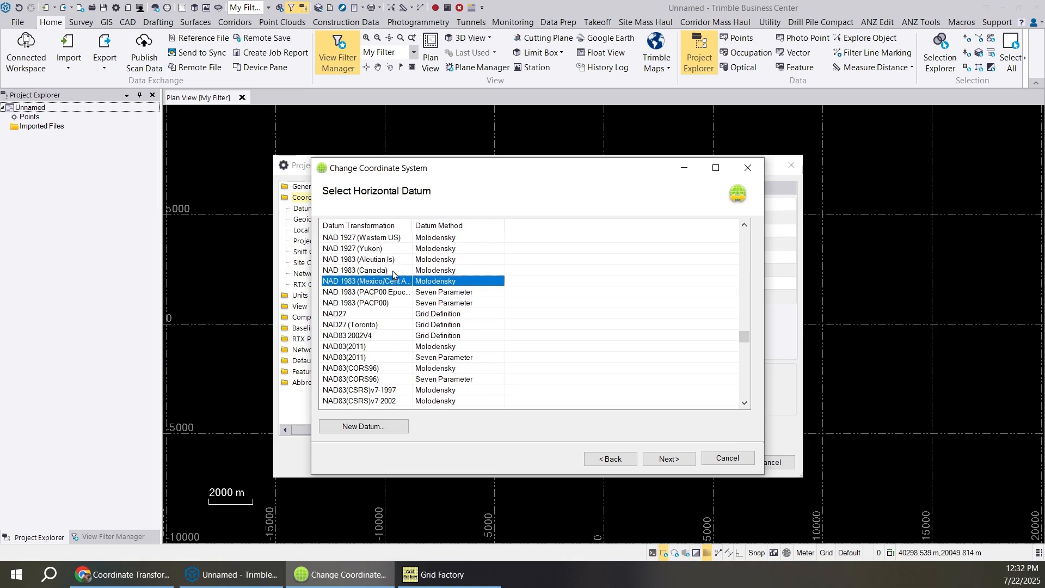
pyautogui.click(393, 271)
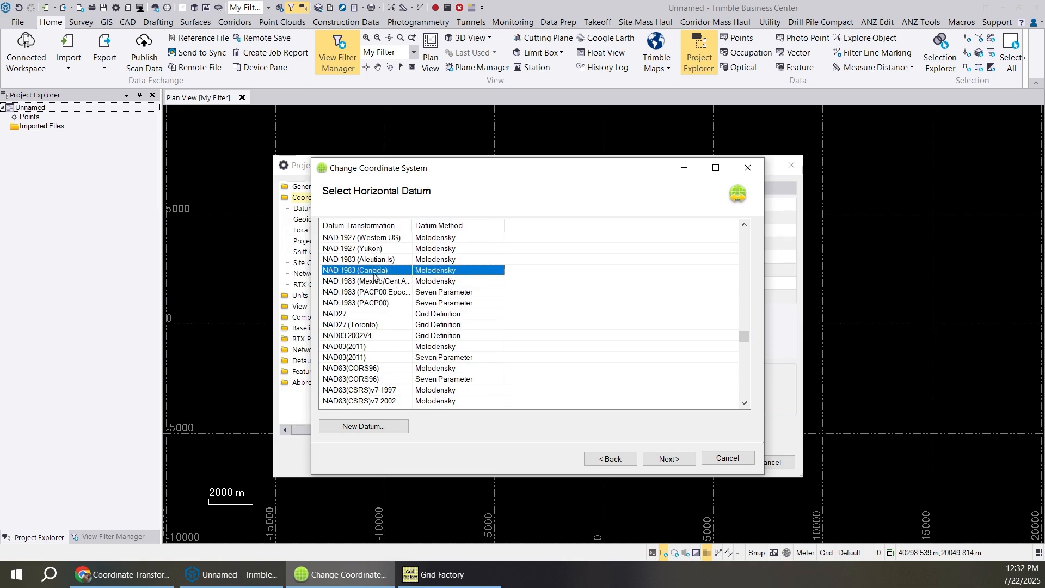
pyautogui.click(665, 458)
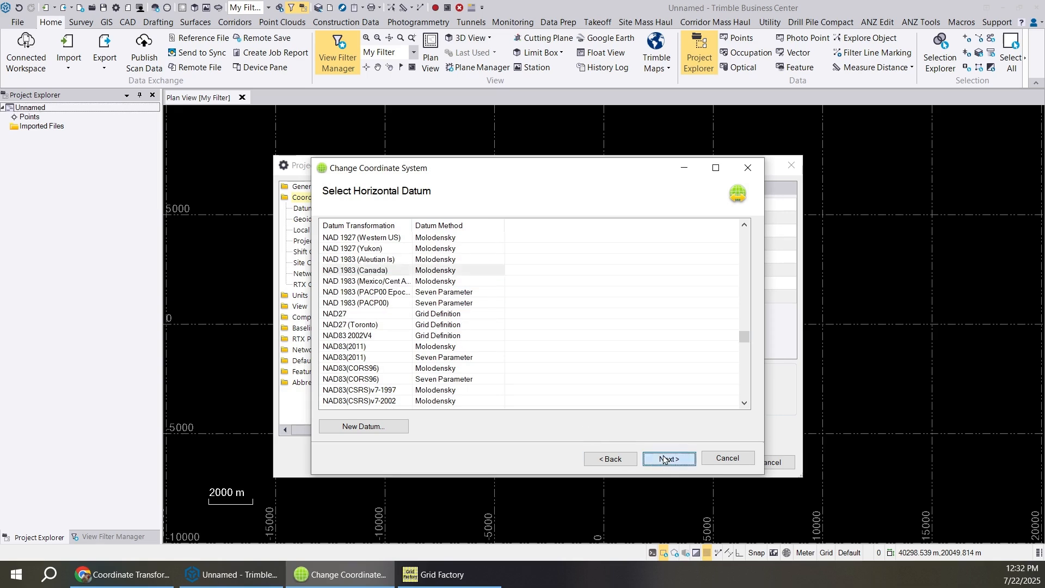
# Step: Set the predefined geoid model to Canada Geoid Model HT2_1997 and finish the coordinate system change
pyautogui.click(459, 246)
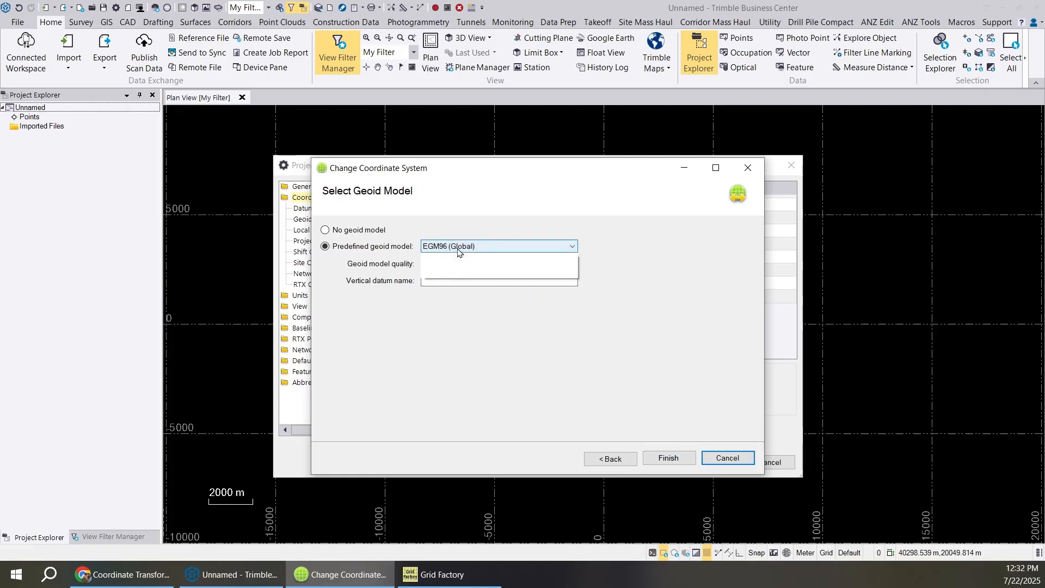
pyautogui.click(458, 246)
pyautogui.moveTo(568, 338); pyautogui.dragTo(567, 273)
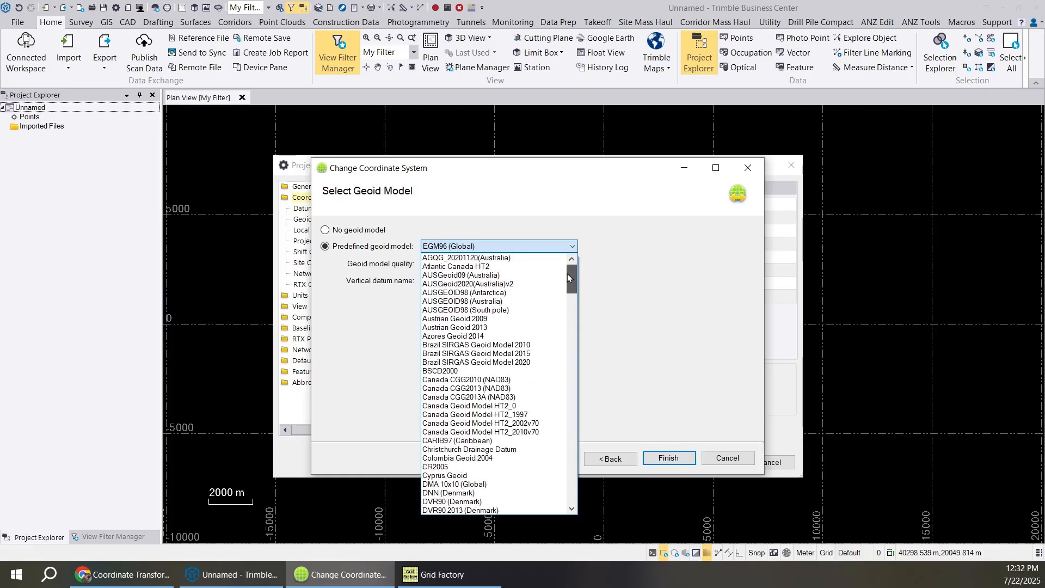
pyautogui.click(529, 414)
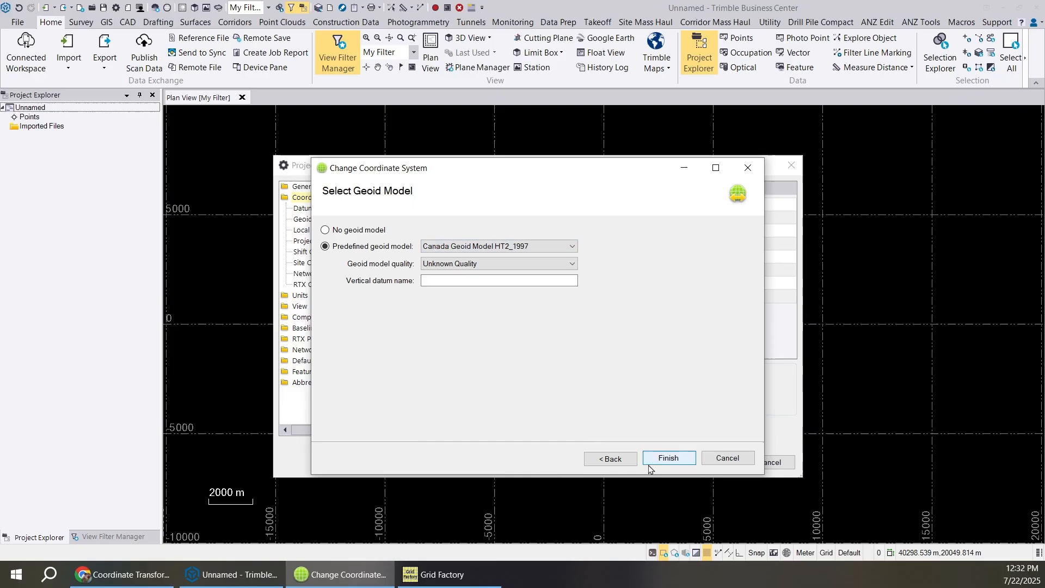
pyautogui.click(656, 460)
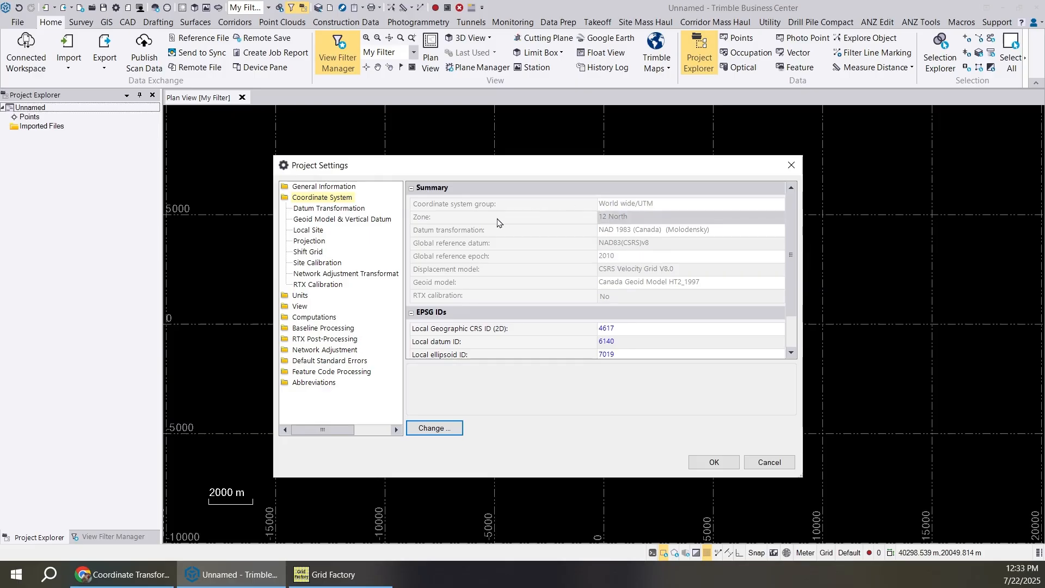
# Step: Display the project's datum transformation settings and open the horizontal datum selection for changing it
pyautogui.click(352, 209)
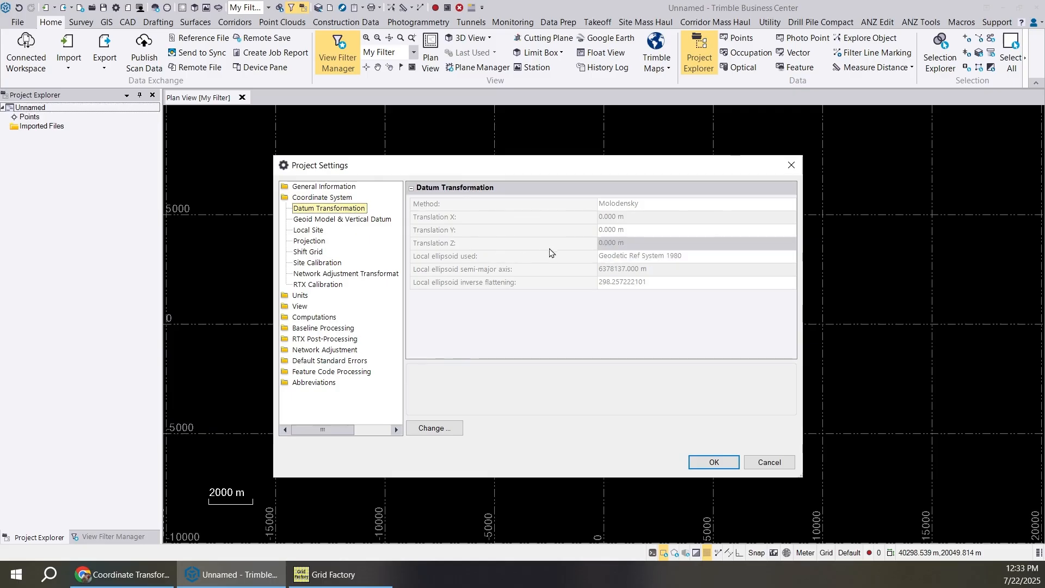
pyautogui.click(448, 434)
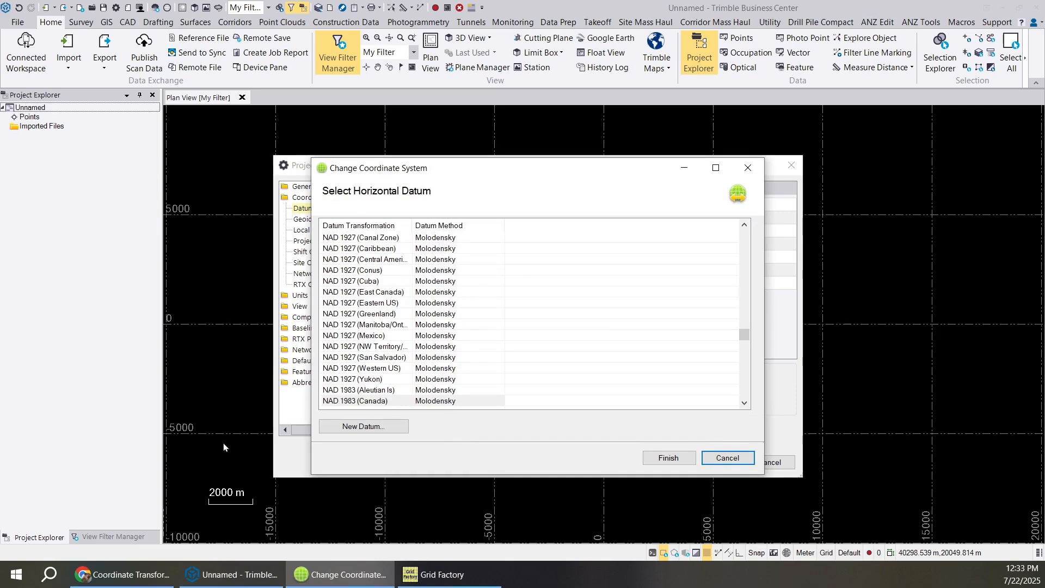
# Step: Switch to the Coordinate Transformations page in Chrome and download Alberta's ABCSRSV7.GSB grid for NAD83(Original) to NAD83(CSRS) 2010
pyautogui.click(121, 574)
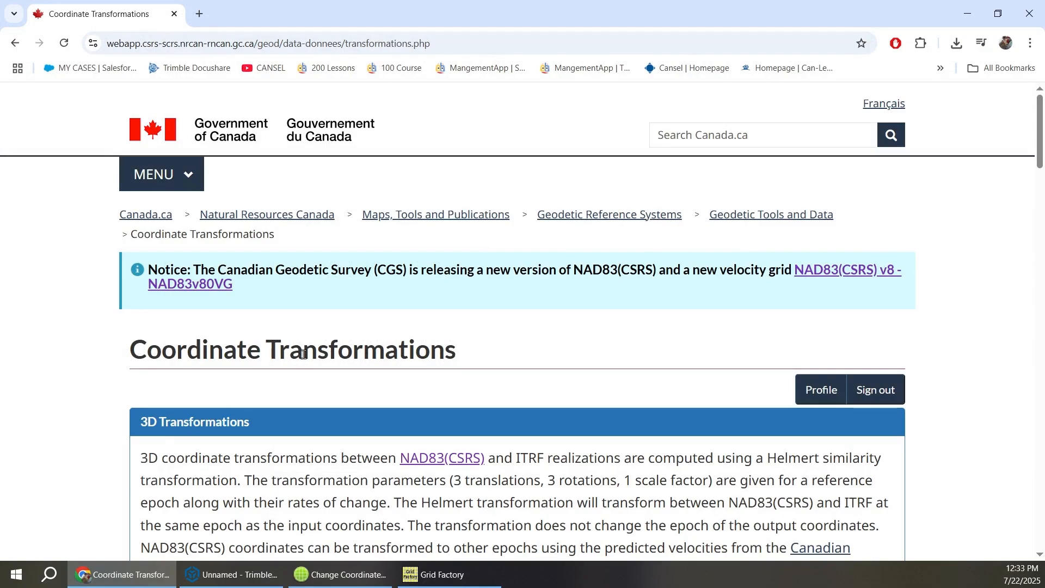
pyautogui.scroll(-5, 303, 354)
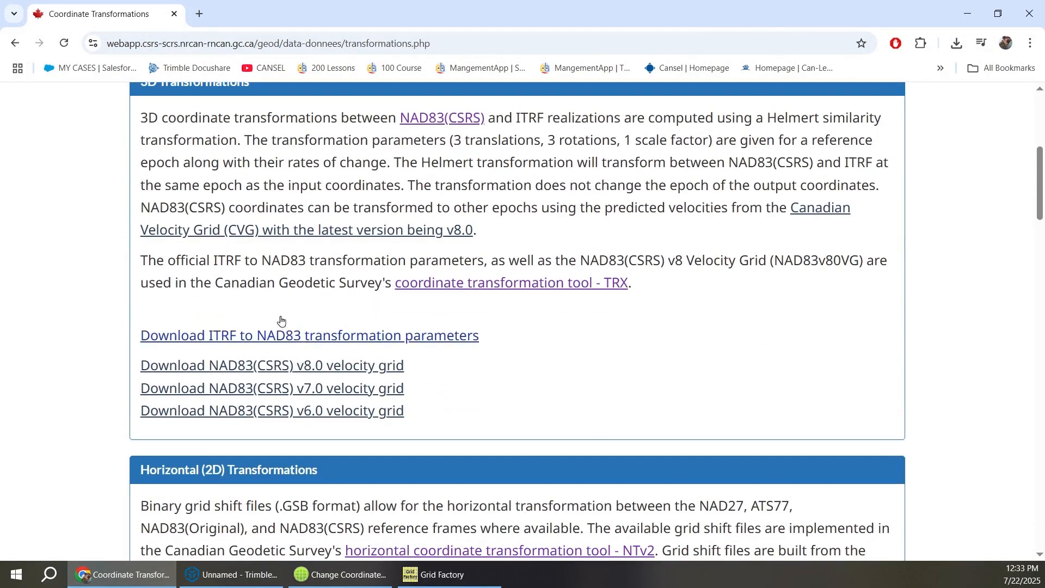
pyautogui.scroll(5, 285, 242)
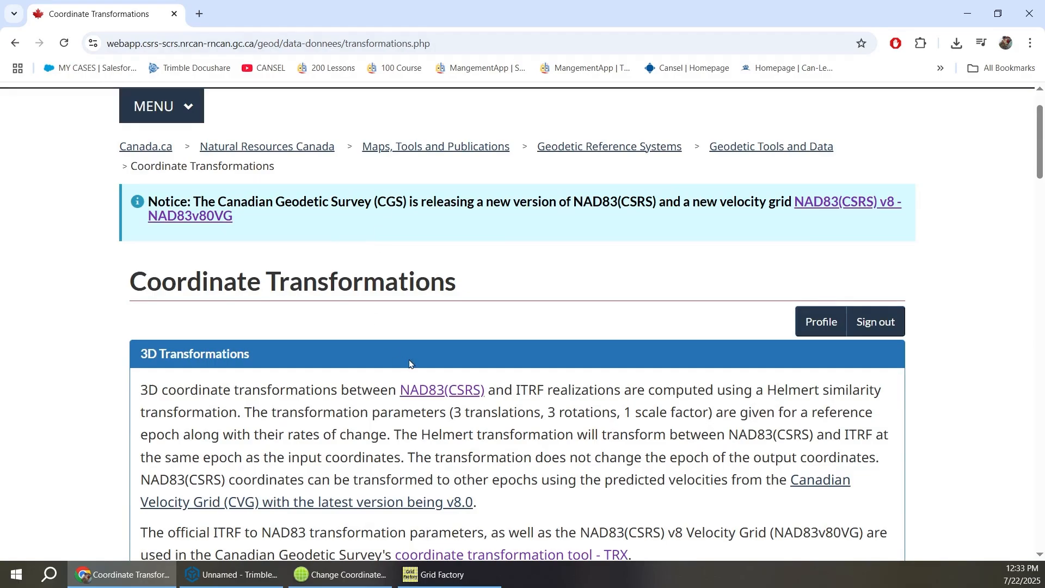
pyautogui.scroll(-5, 412, 360)
pyautogui.scroll(2, 416, 321)
pyautogui.scroll(-12, 411, 280)
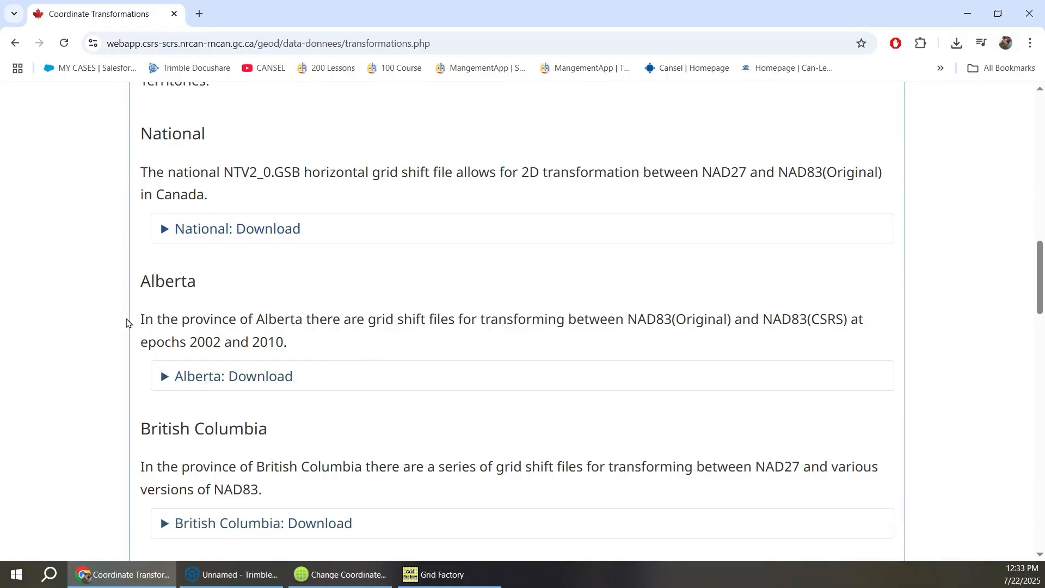
pyautogui.scroll(-2, 217, 347)
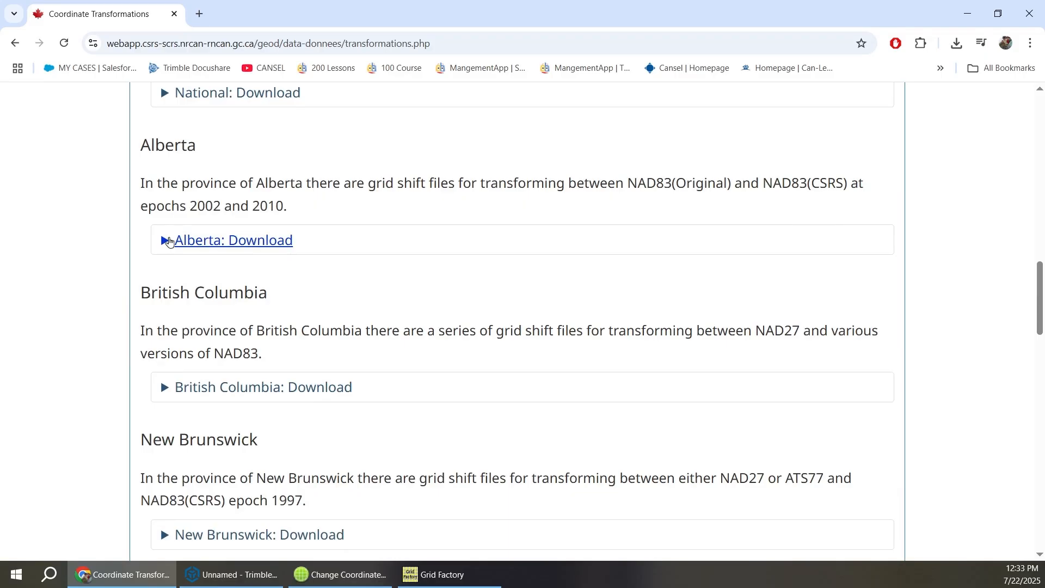
pyautogui.click(167, 240)
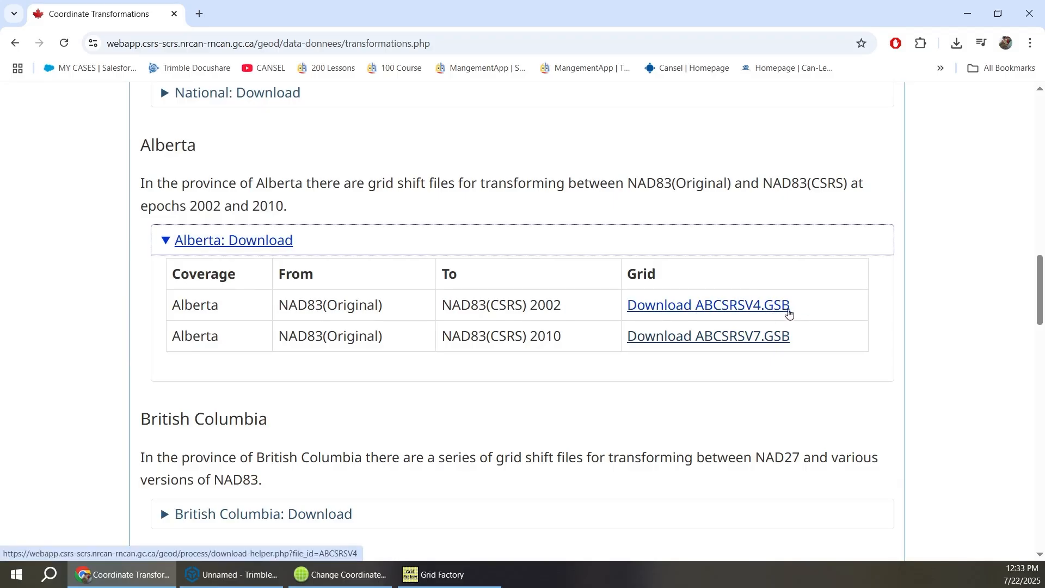
pyautogui.click(695, 338)
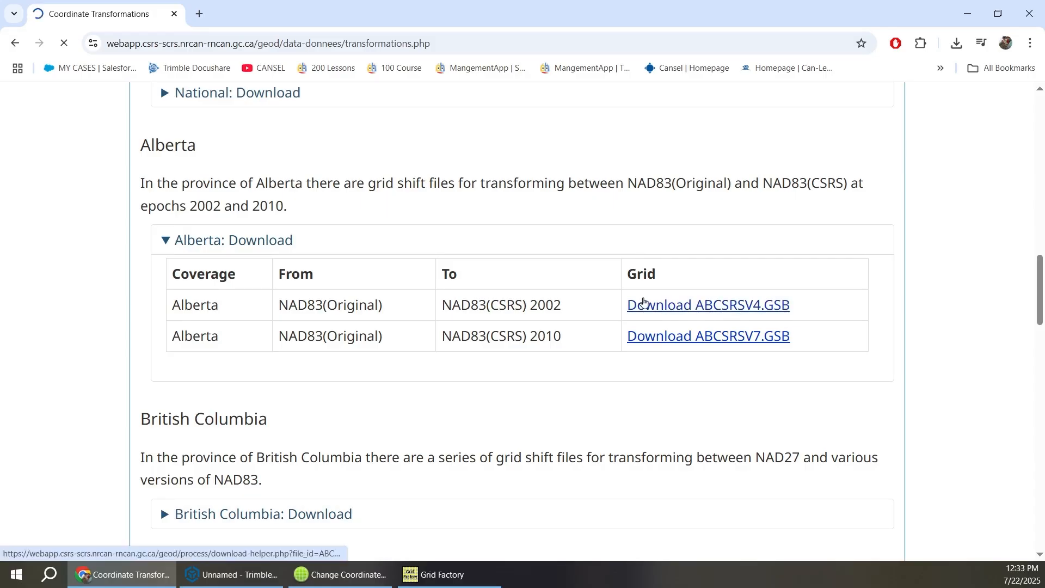
# Step: Check the browser's recent downloads for the ABCSRSV7.zip file and minimize the browser
pyautogui.click(466, 575)
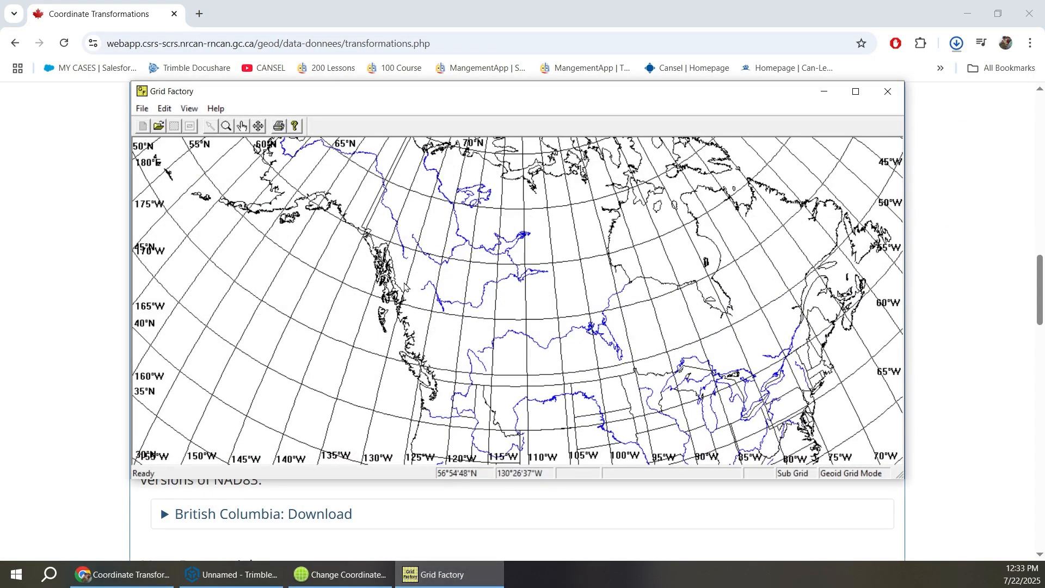
pyautogui.click(956, 45)
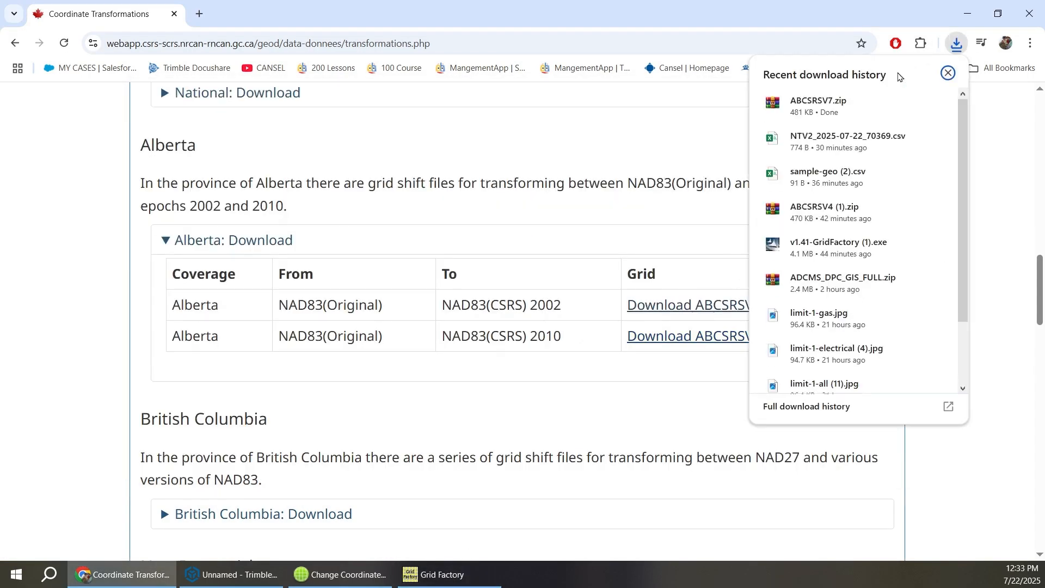
pyautogui.click(948, 73)
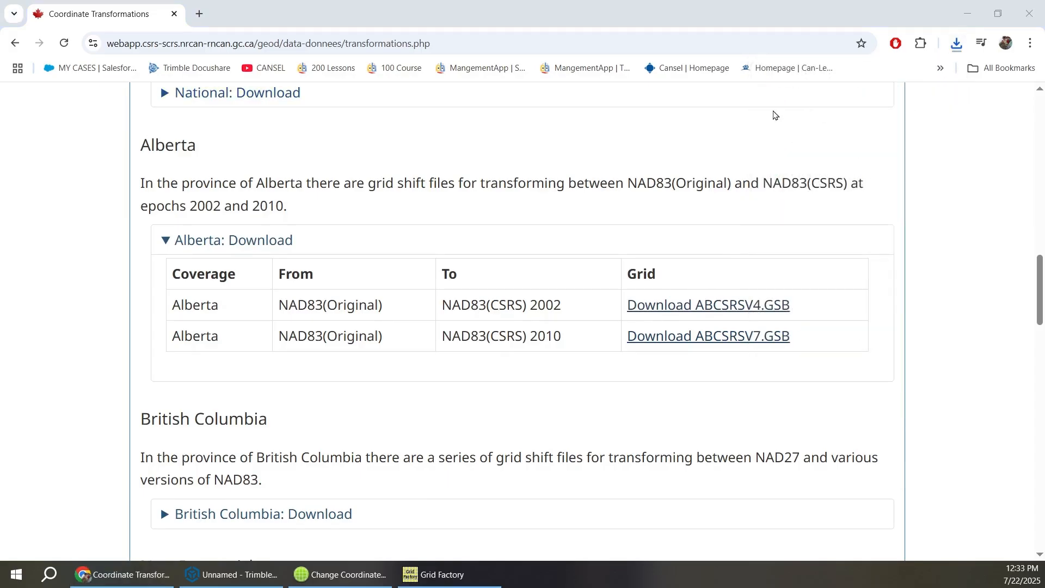
pyautogui.click(967, 13)
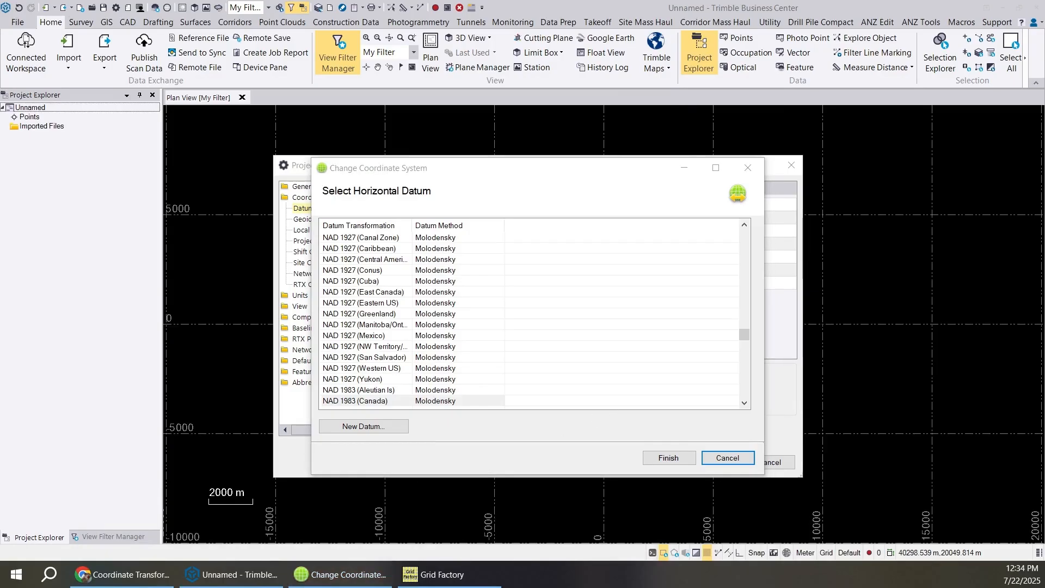
# Step: Extract ABCSRSV7.GSB from the ABCSRSV7.zip archive into the "grid file" folder on the Desktop
pyautogui.moveTo(0, 109); pyautogui.dragTo(492, 192)
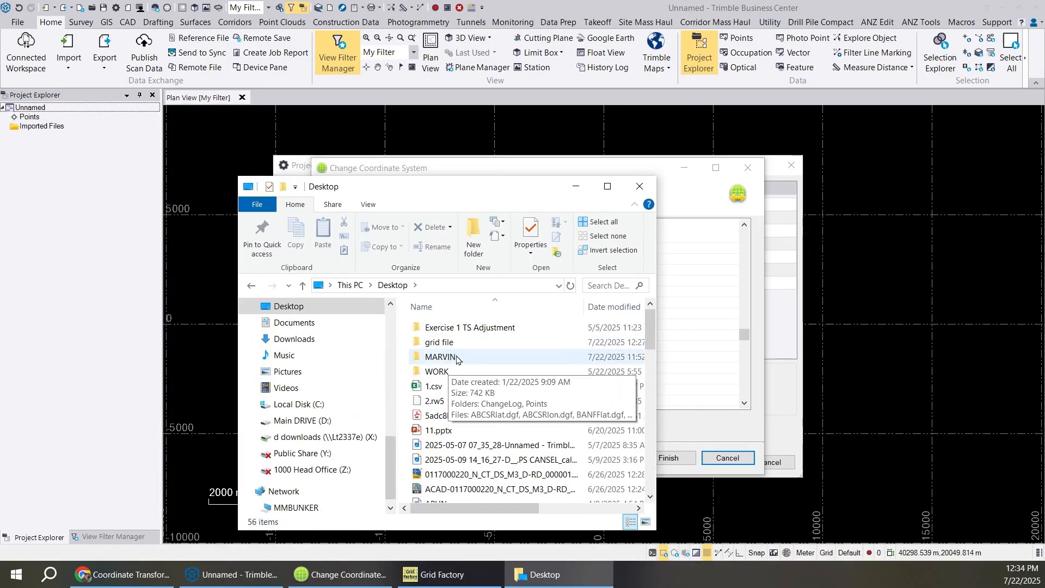
pyautogui.doubleClick(446, 344)
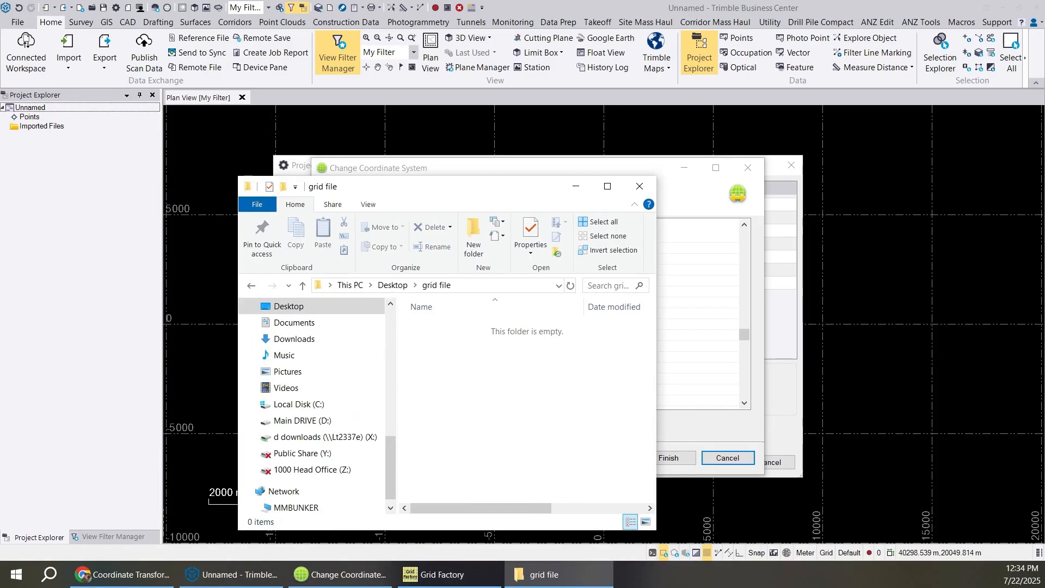
pyautogui.moveTo(0, 240); pyautogui.dragTo(778, 269)
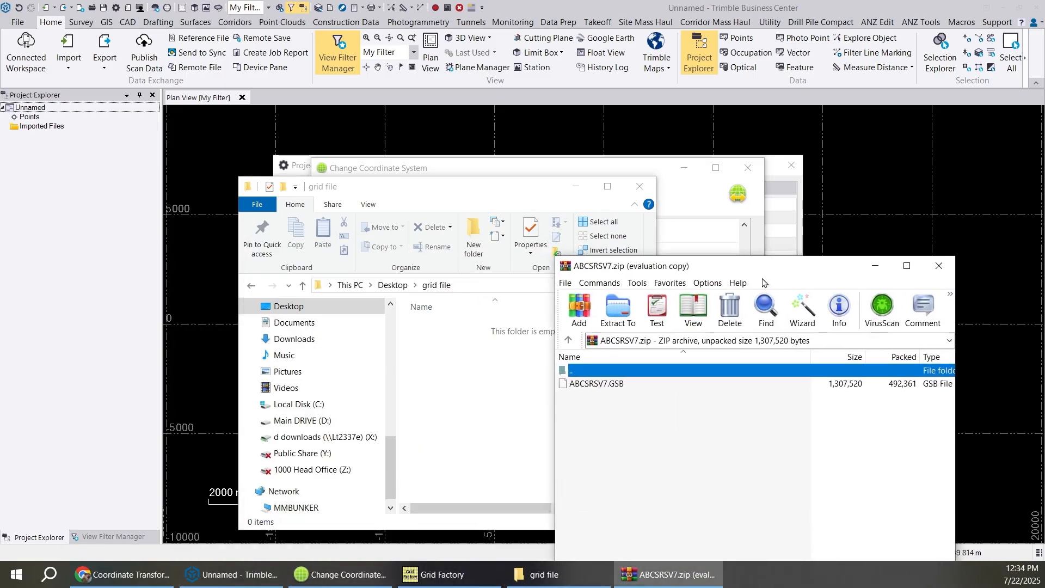
pyautogui.moveTo(593, 384); pyautogui.dragTo(451, 345)
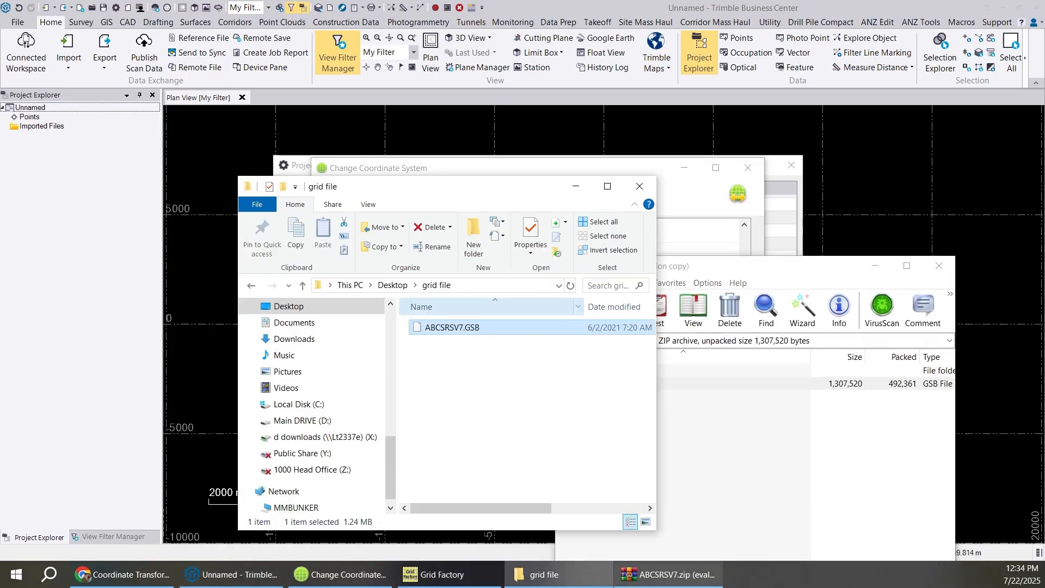
# Step: Switch to Grid Factory, start a grid import and select the NTv2 Canada import template
pyautogui.click(437, 575)
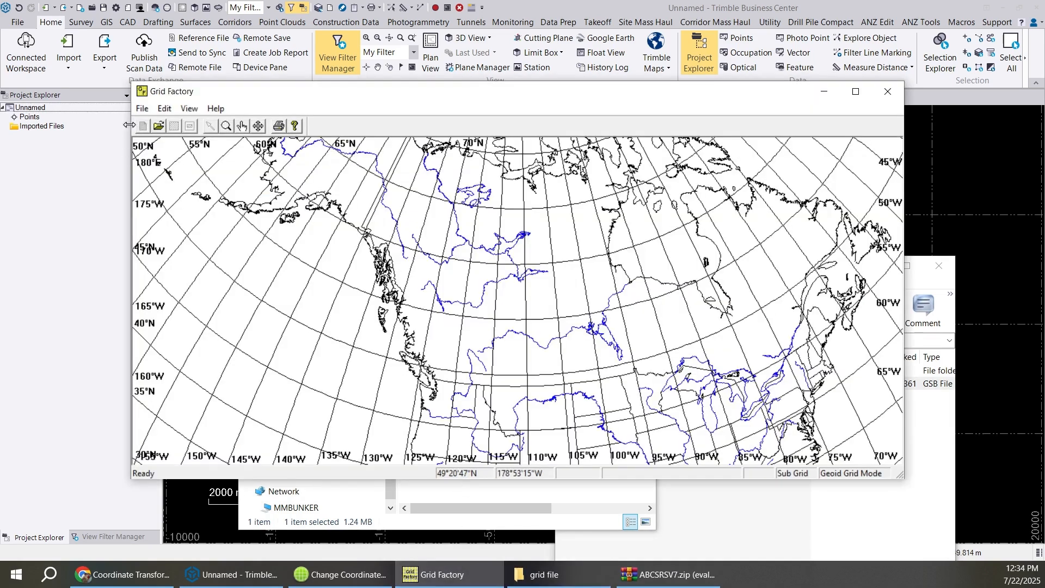
pyautogui.click(142, 109)
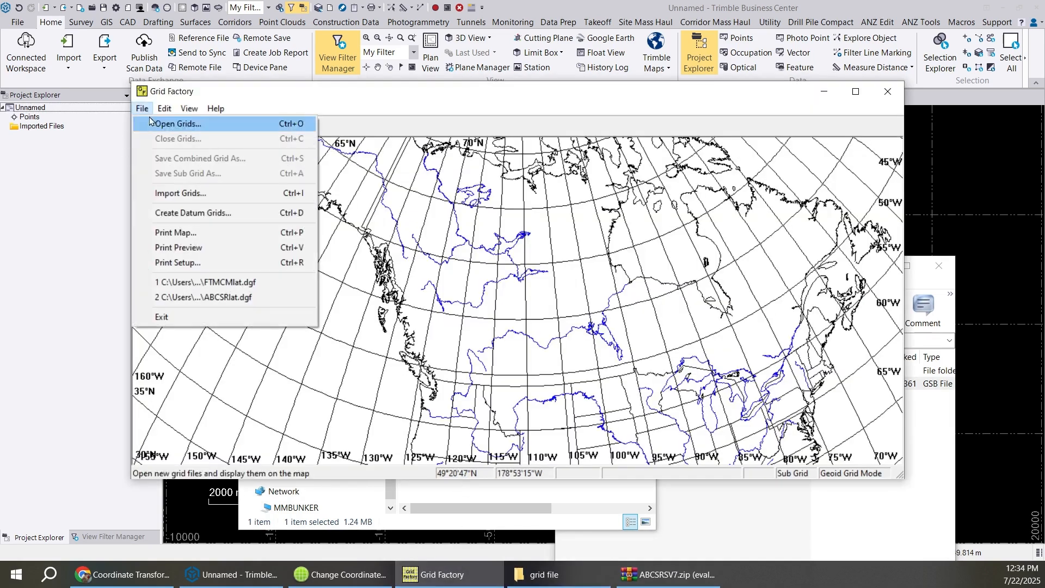
pyautogui.click(188, 195)
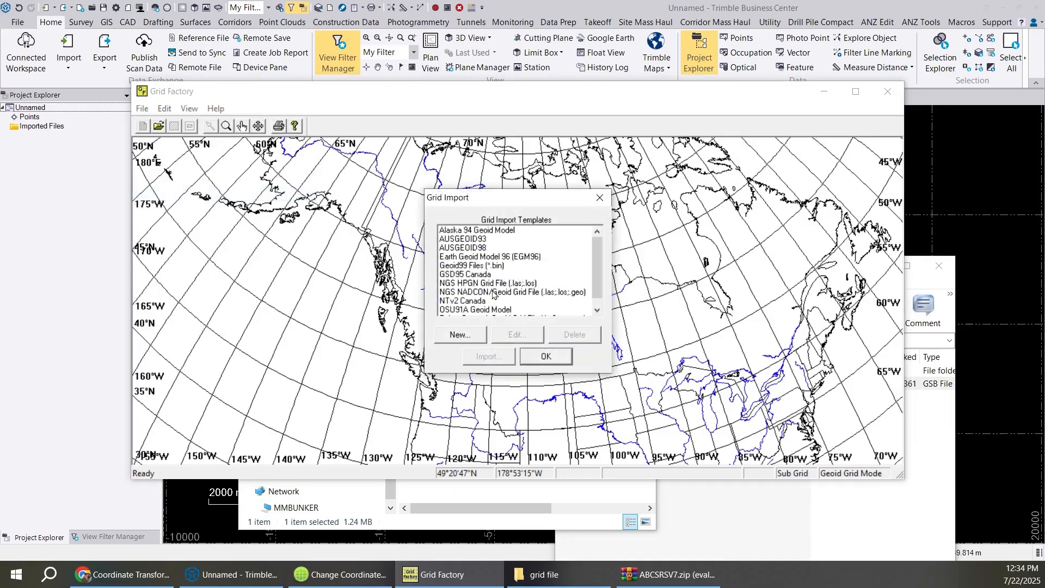
pyautogui.scroll(-2, 476, 286)
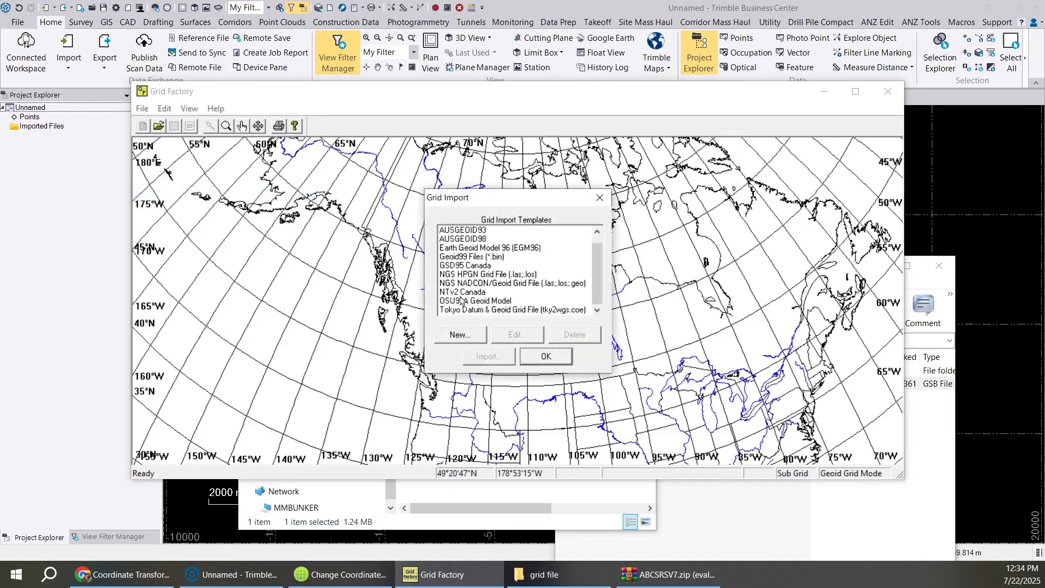
pyautogui.scroll(2, 487, 266)
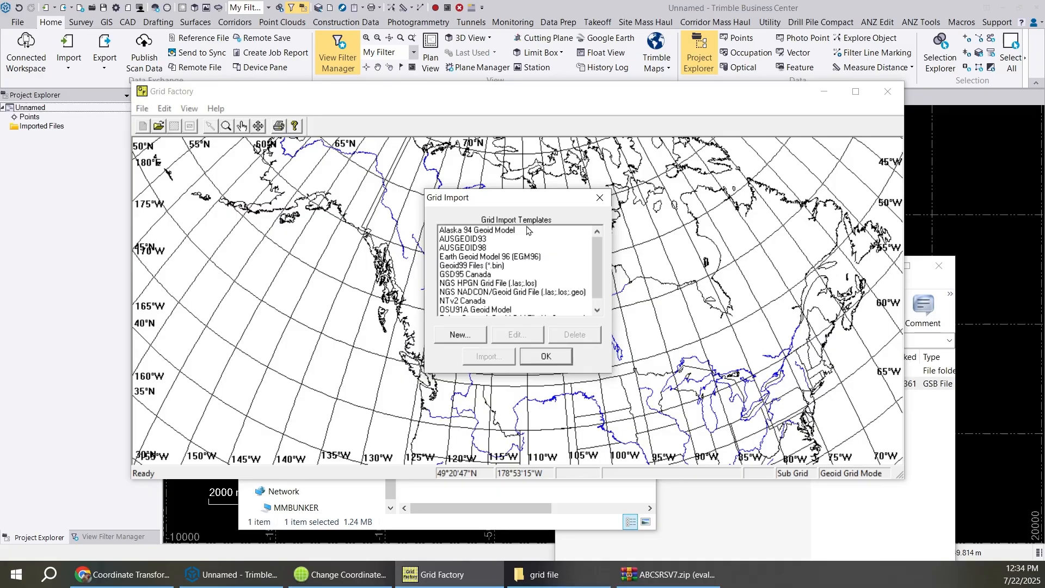
pyautogui.scroll(-2, 459, 291)
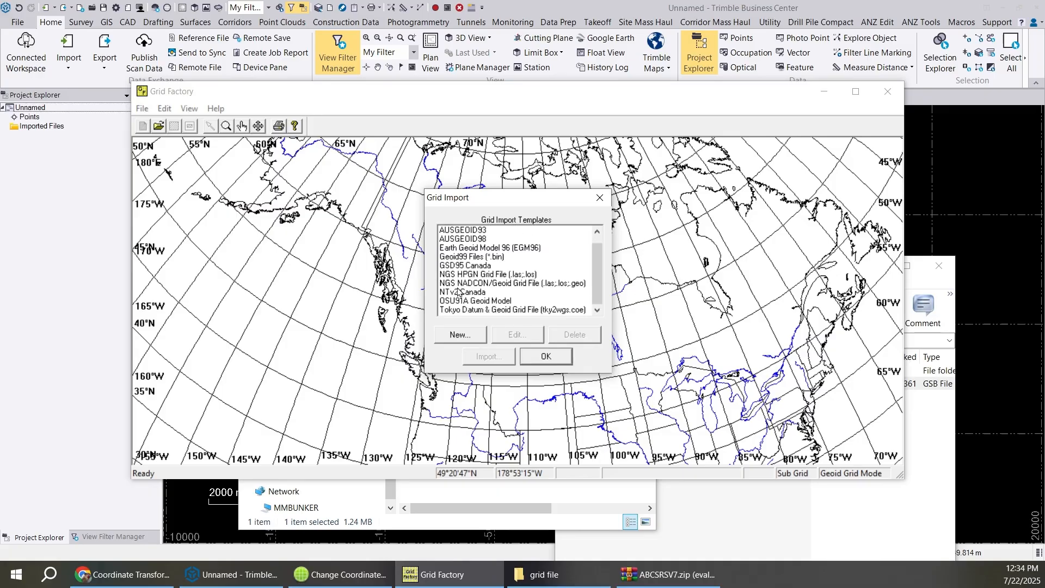
pyautogui.click(472, 294)
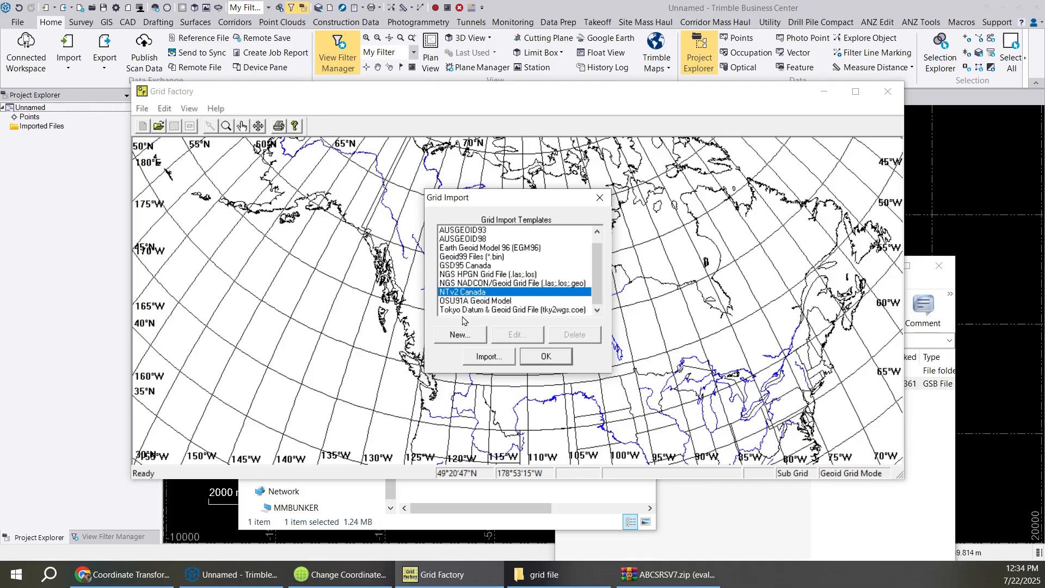
# Step: Review the grid shift file information on the Coordinate Transformations page in Chrome and minimize the browser
pyautogui.click(159, 572)
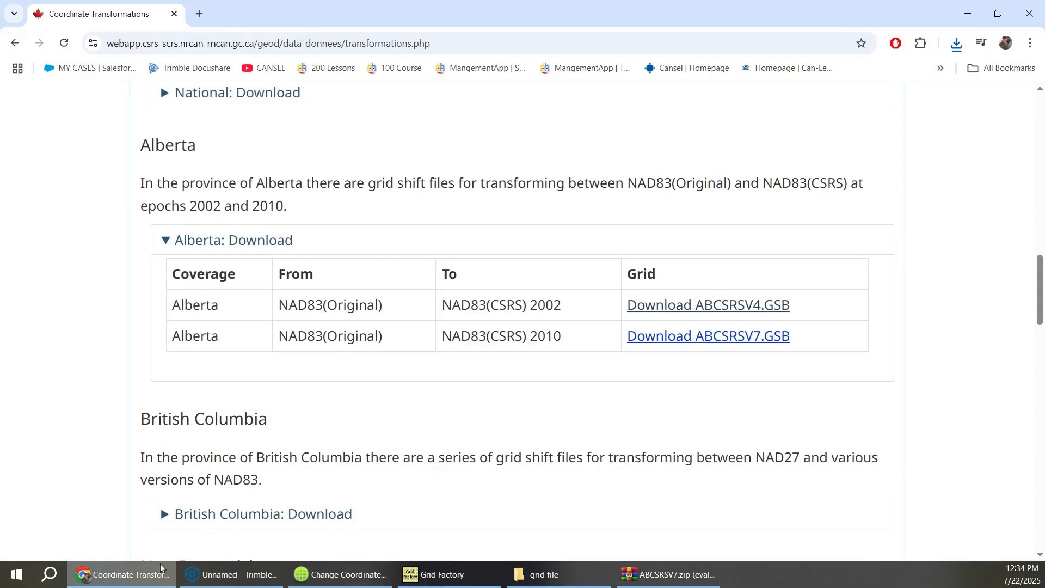
pyautogui.scroll(8, 324, 374)
pyautogui.scroll(5, 323, 374)
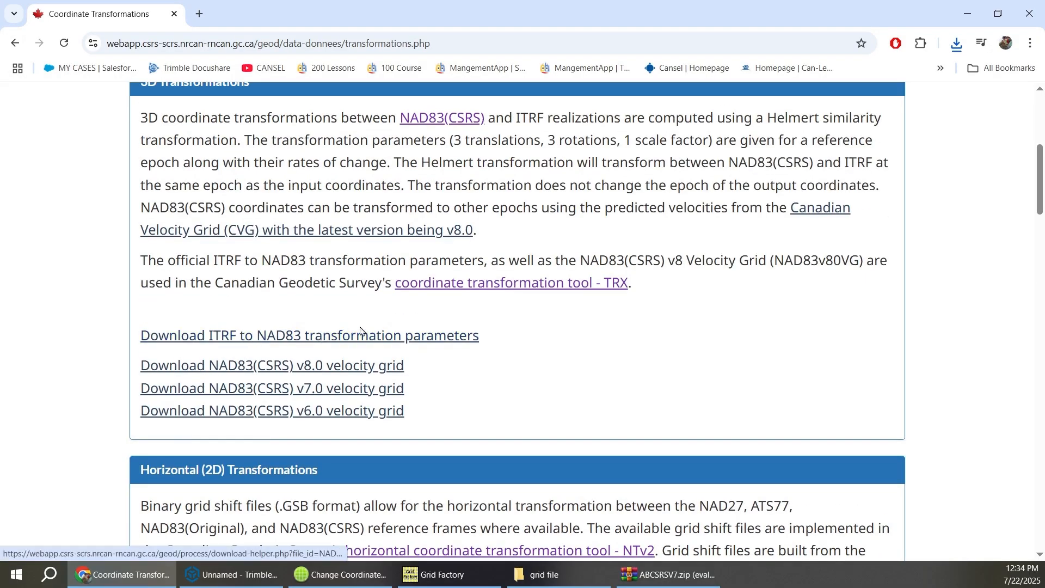
pyautogui.click(969, 9)
# Step: Choose ABCSRSV7.GSB from the "grid file" folder on the Desktop as the NTv2 grid to import
pyautogui.click(490, 357)
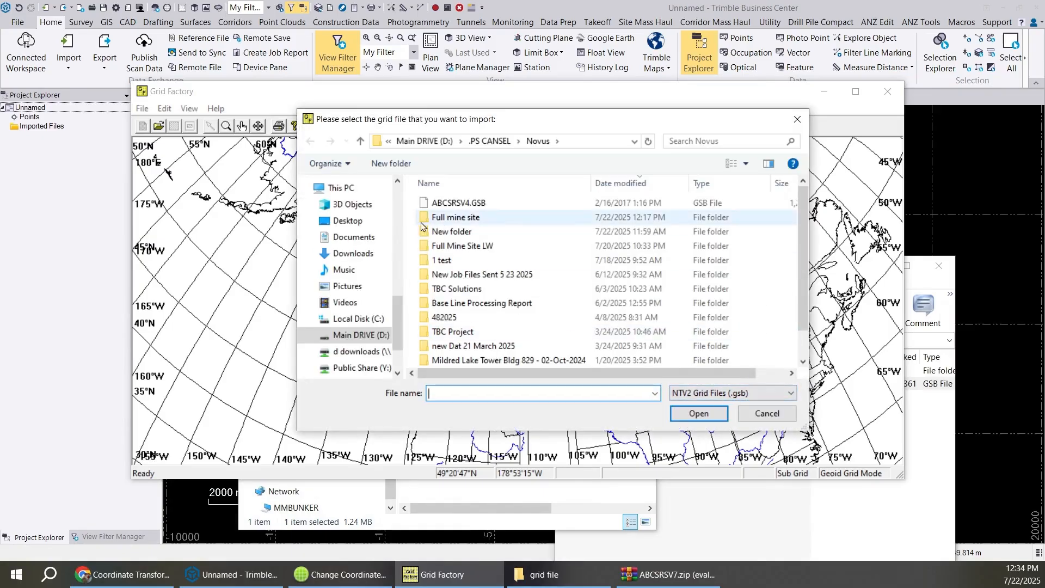
pyautogui.click(343, 224)
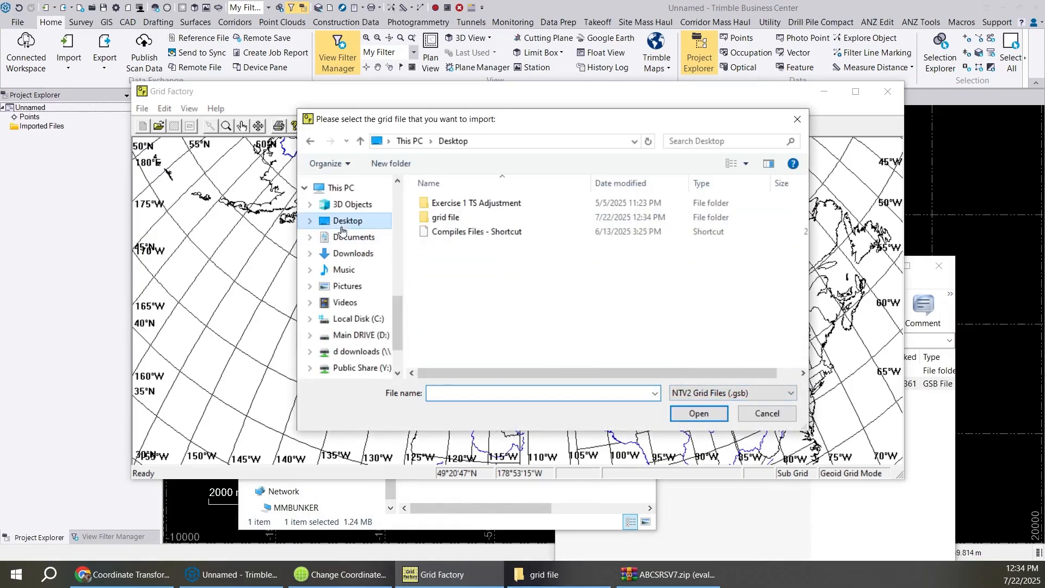
pyautogui.doubleClick(463, 220)
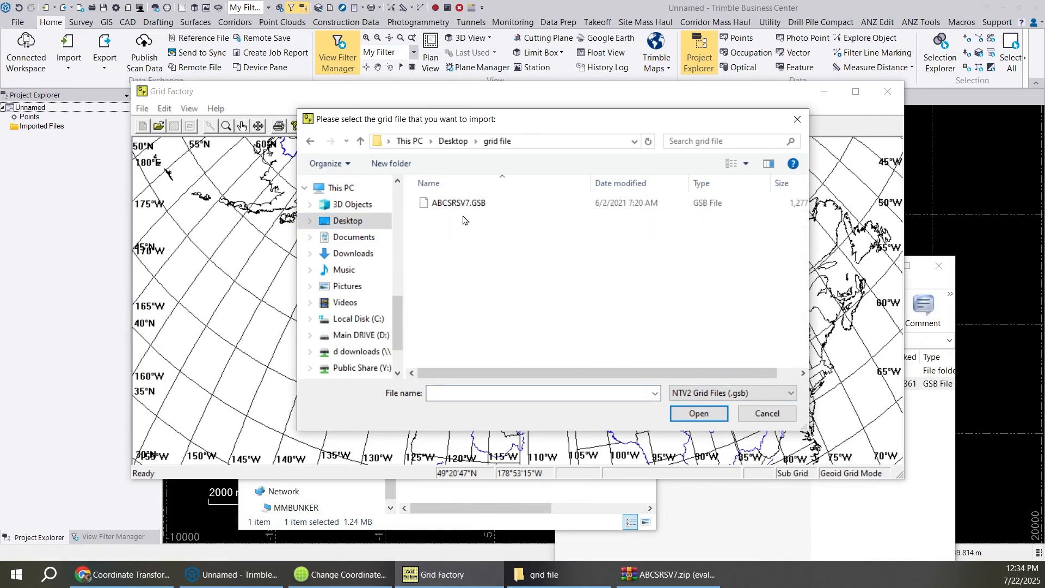
pyautogui.click(458, 203)
pyautogui.press('Return')
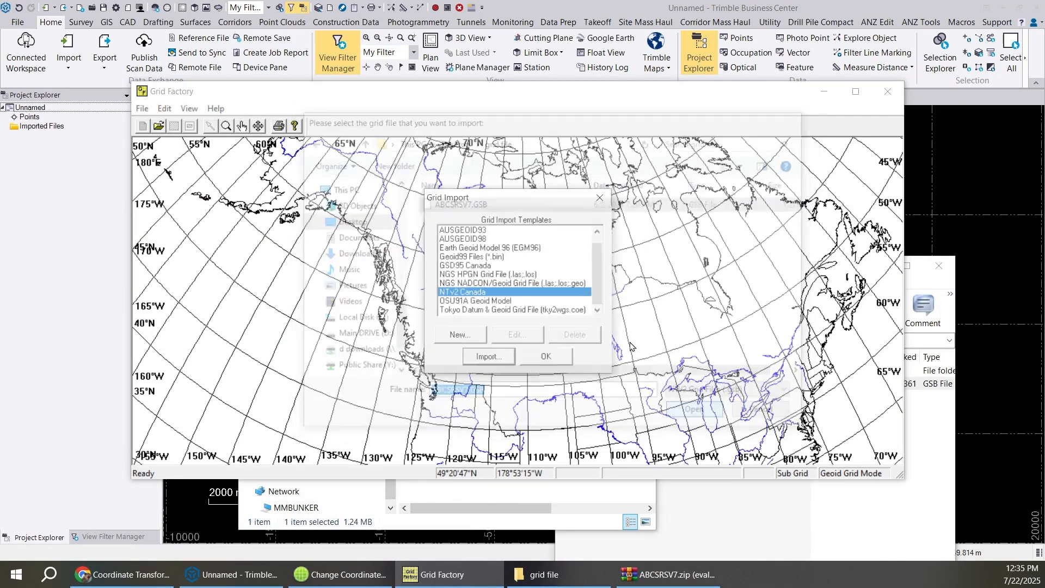
# Step: Import the new NTv2 grid files into the Desktop's "grid file" folder and close the grid import
pyautogui.click(488, 356)
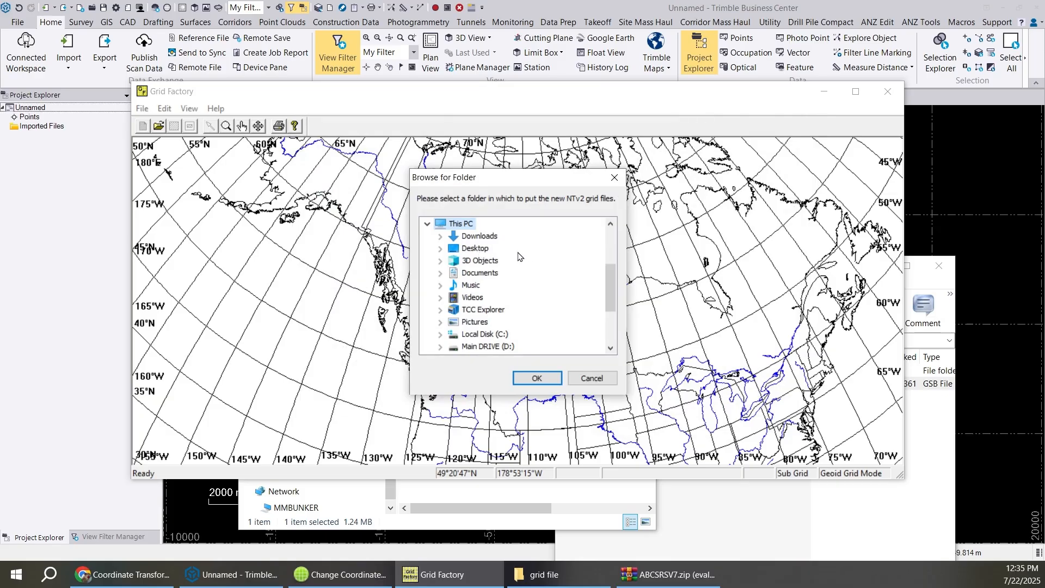
pyautogui.click(474, 252)
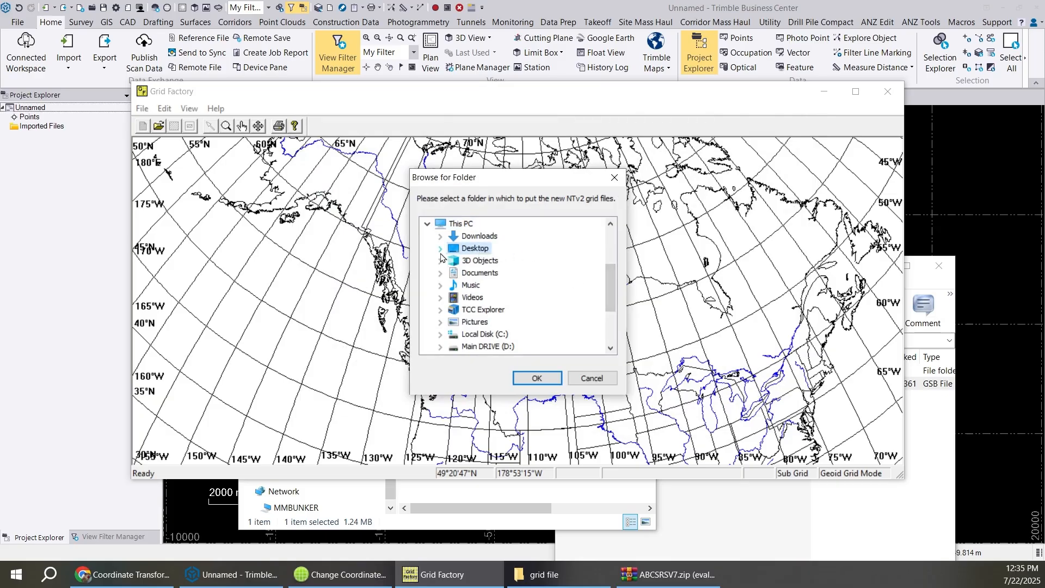
pyautogui.click(441, 250)
pyautogui.click(486, 273)
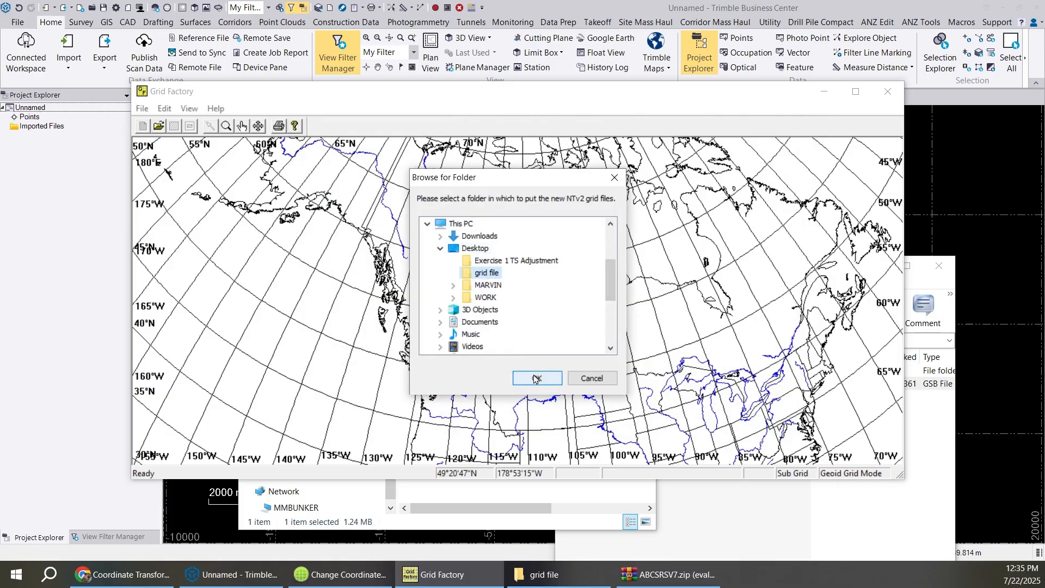
pyautogui.click(534, 378)
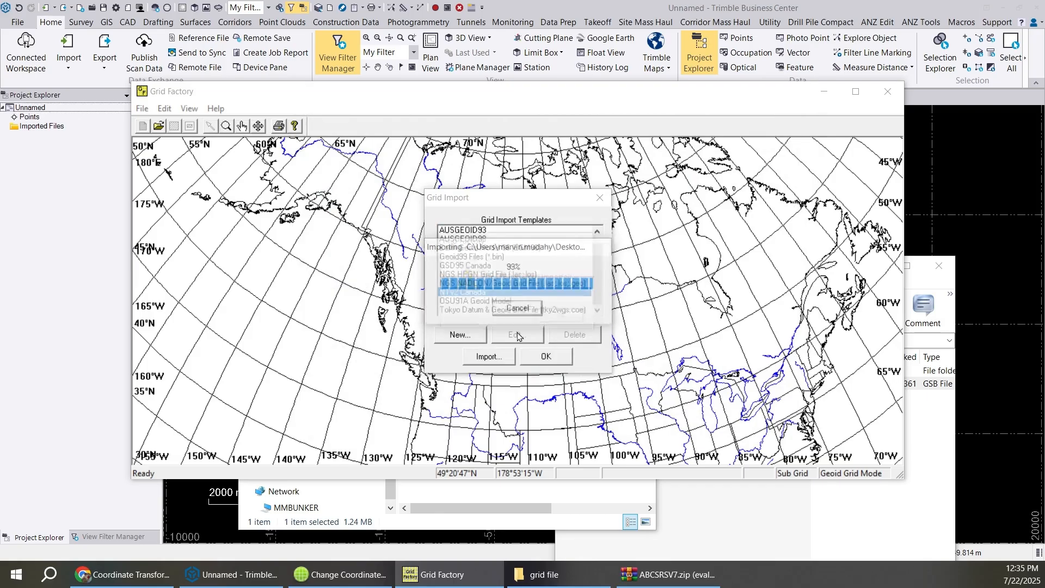
pyautogui.click(559, 311)
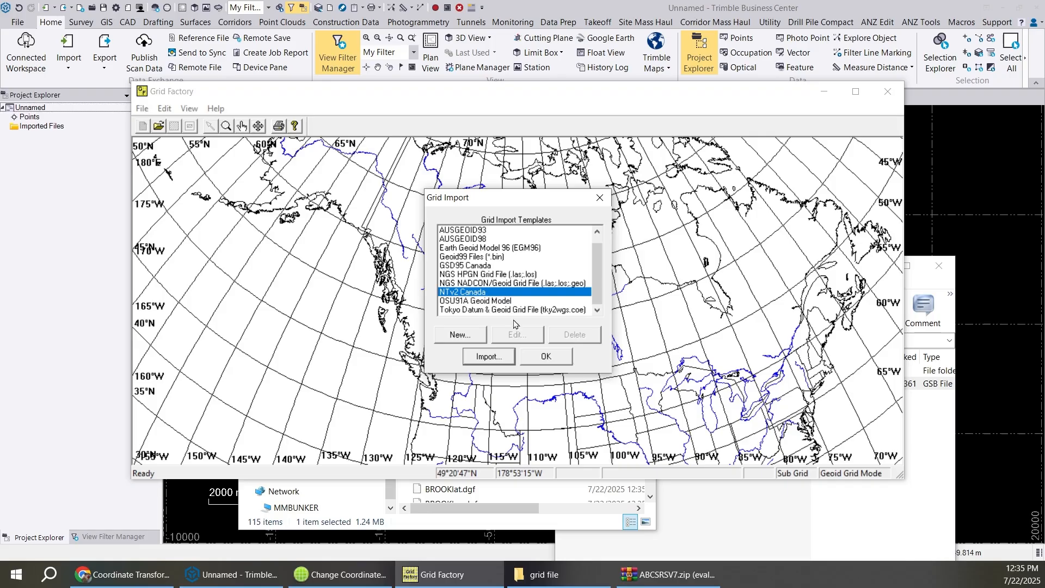
pyautogui.click(546, 356)
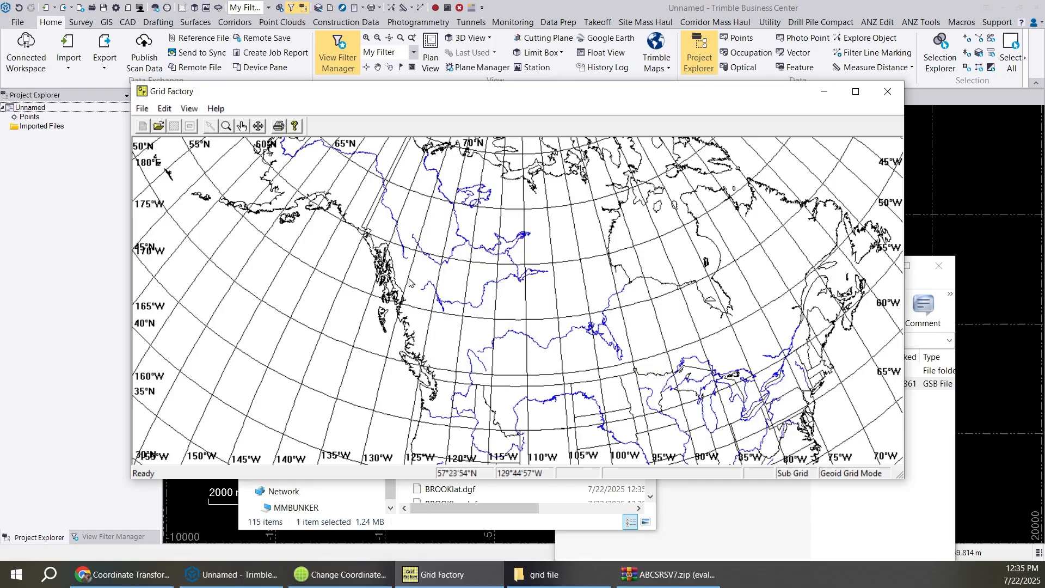
# Step: Open the ABCSRlat.dgf grid from the Desktop's "grid file" folder on the map, with all file types listed
pyautogui.moveTo(366, 580)
pyautogui.click(142, 109)
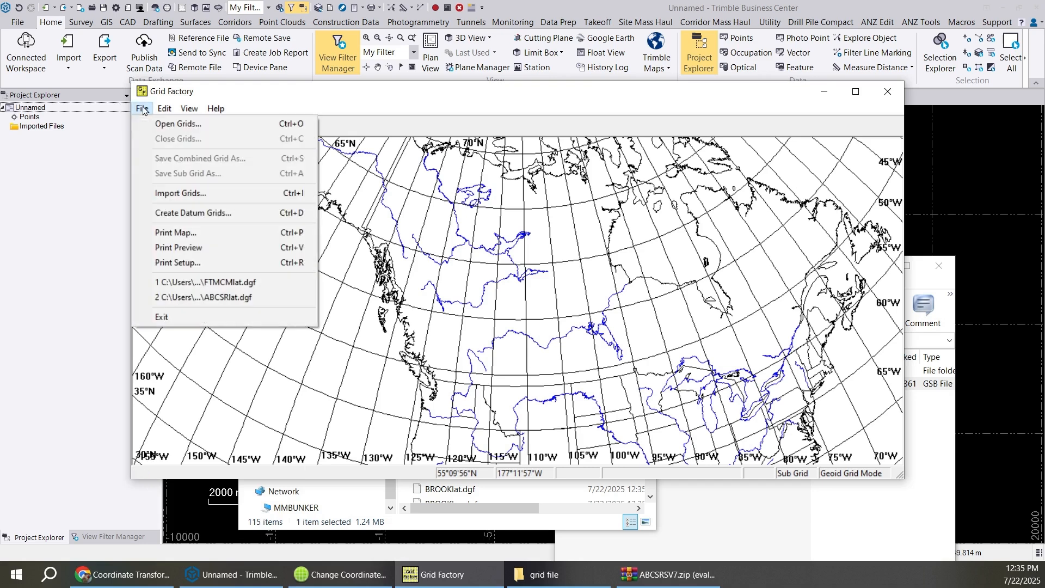
pyautogui.click(180, 124)
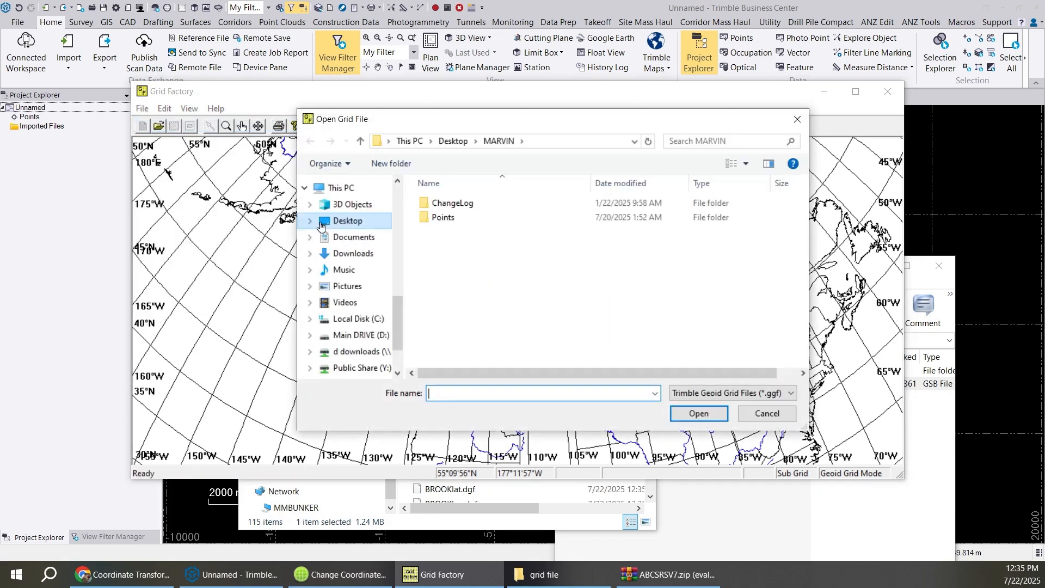
pyautogui.click(351, 224)
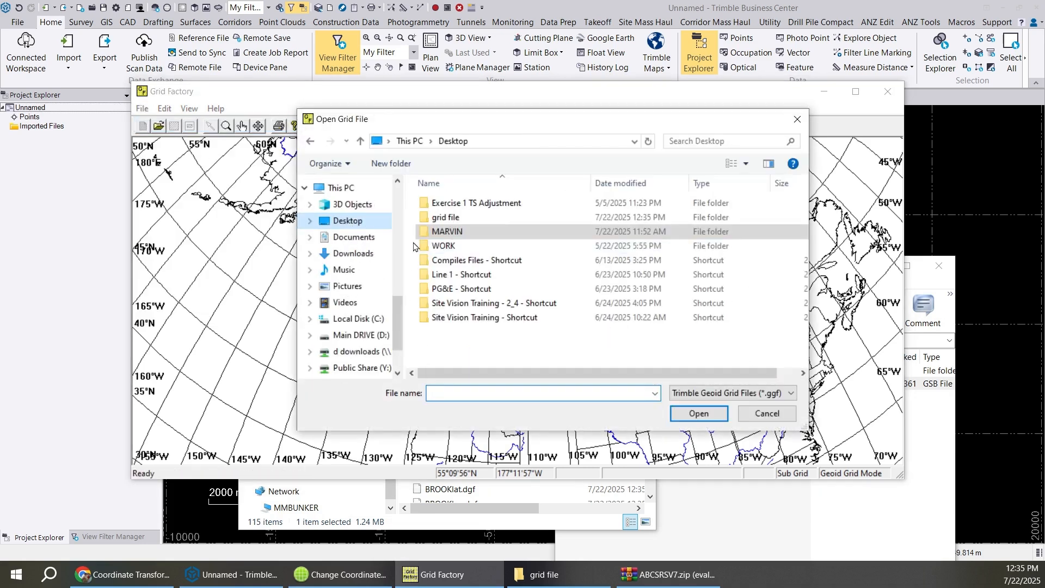
pyautogui.click(453, 219)
pyautogui.doubleClick(453, 219)
pyautogui.click(784, 393)
pyautogui.click(702, 415)
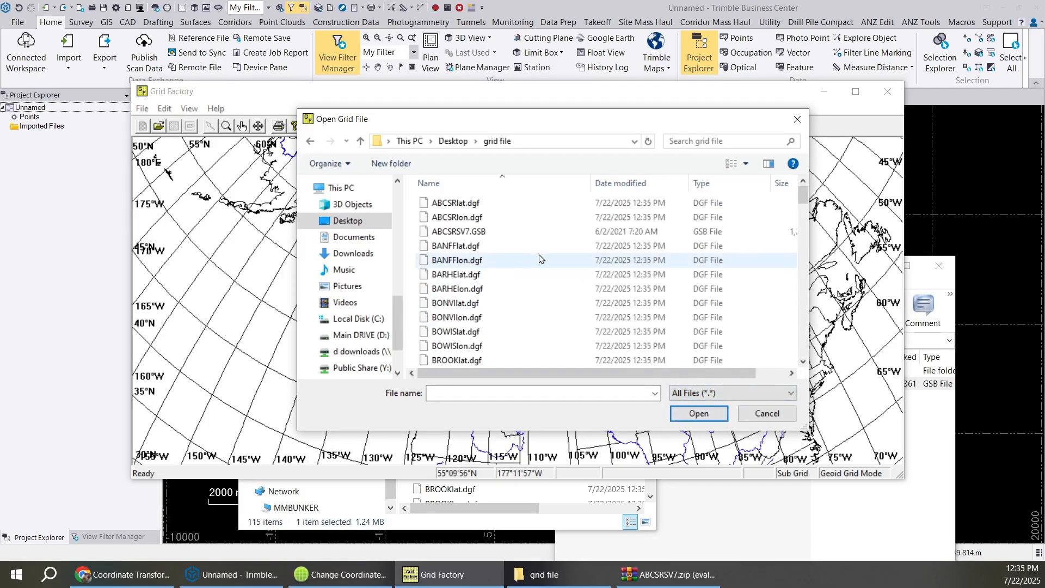
pyautogui.moveTo(805, 206)
pyautogui.mouseDown()
pyautogui.moveTo(824, 386)
pyautogui.moveTo(791, 194)
pyautogui.mouseUp()
pyautogui.click(459, 207)
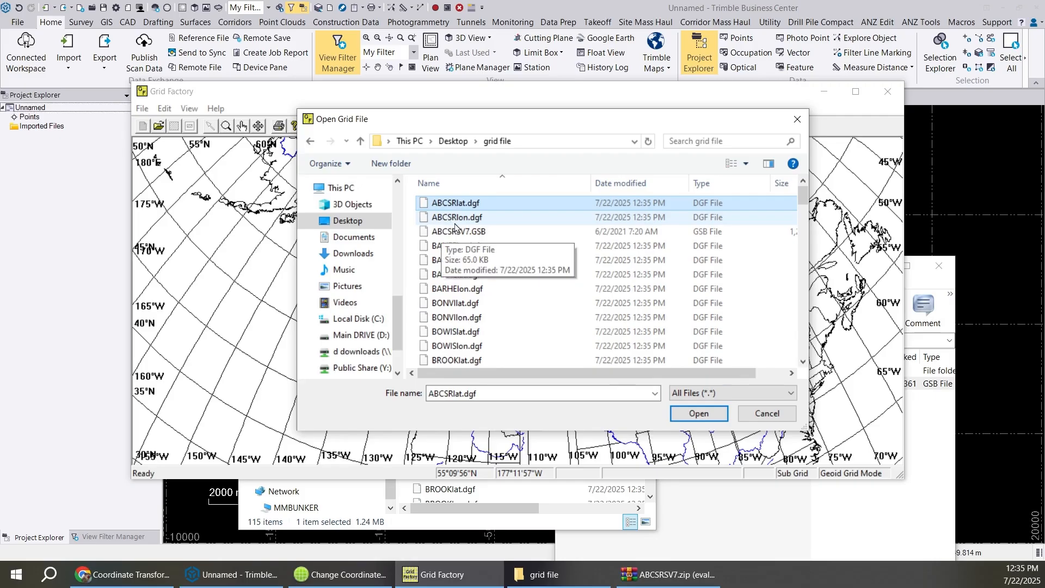
pyautogui.click(699, 413)
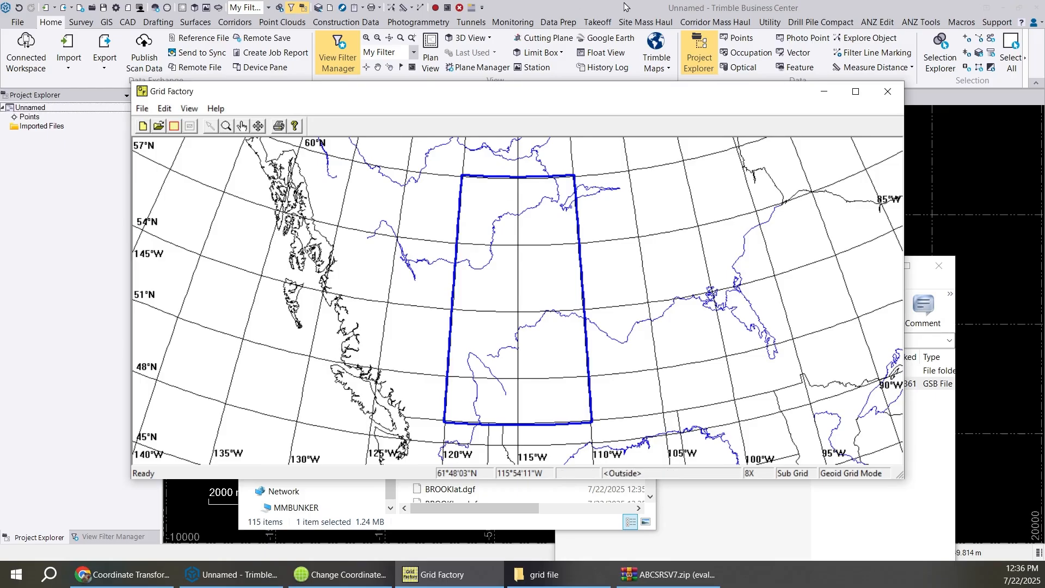
# Step: Cancel the horizontal datum selection in Trimble Business Center and start a new datum in Coordinate System Manager
pyautogui.click(341, 574)
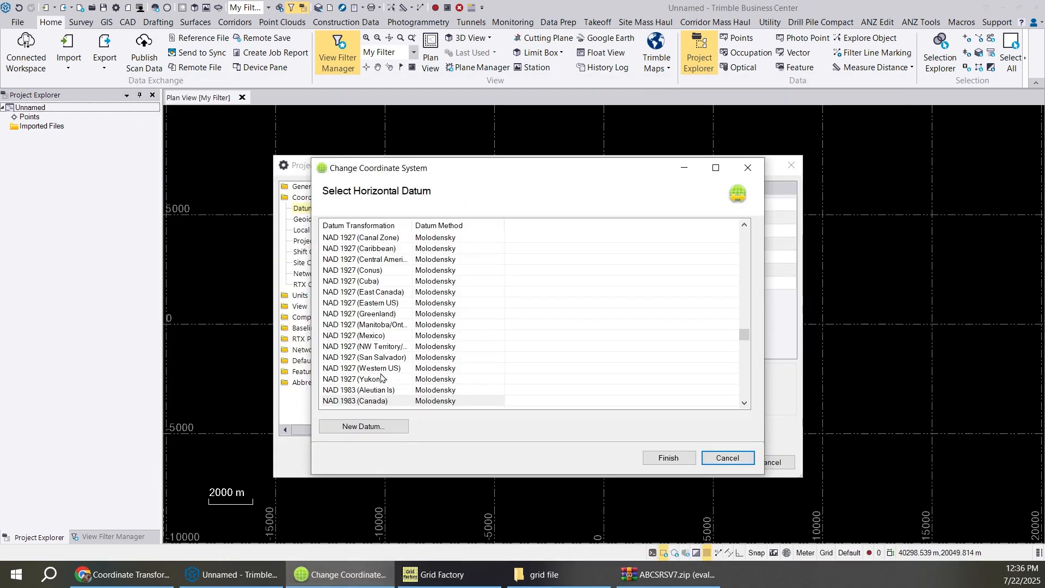
pyautogui.press('Escape')
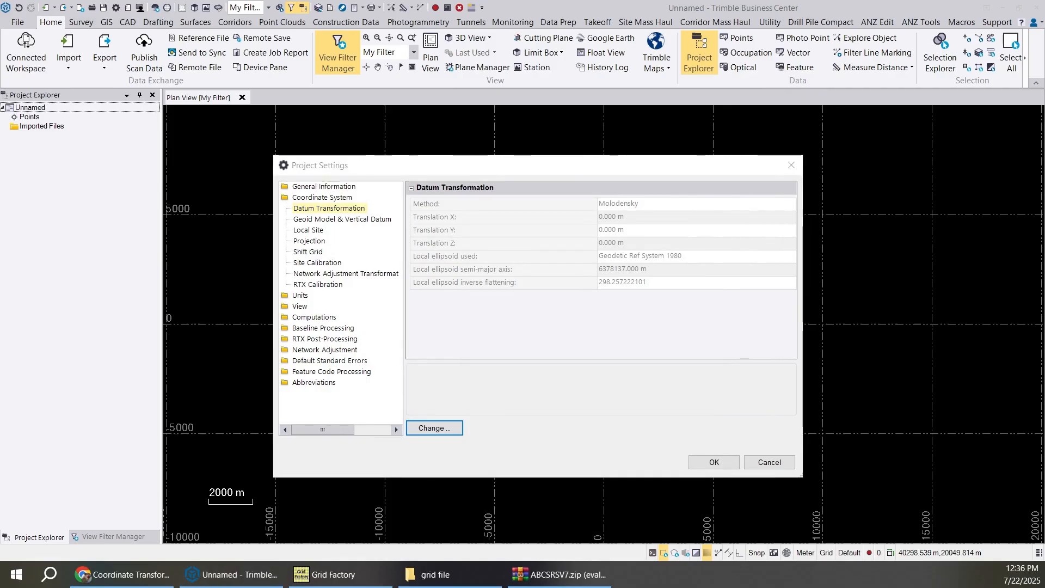
pyautogui.click(203, 222)
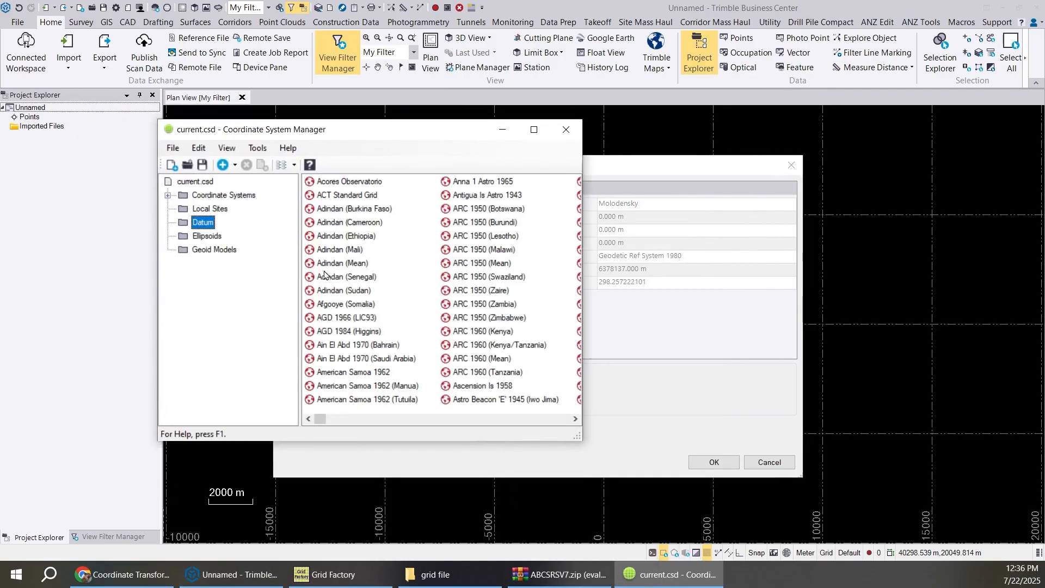
pyautogui.rightClick(395, 260)
pyautogui.click(444, 303)
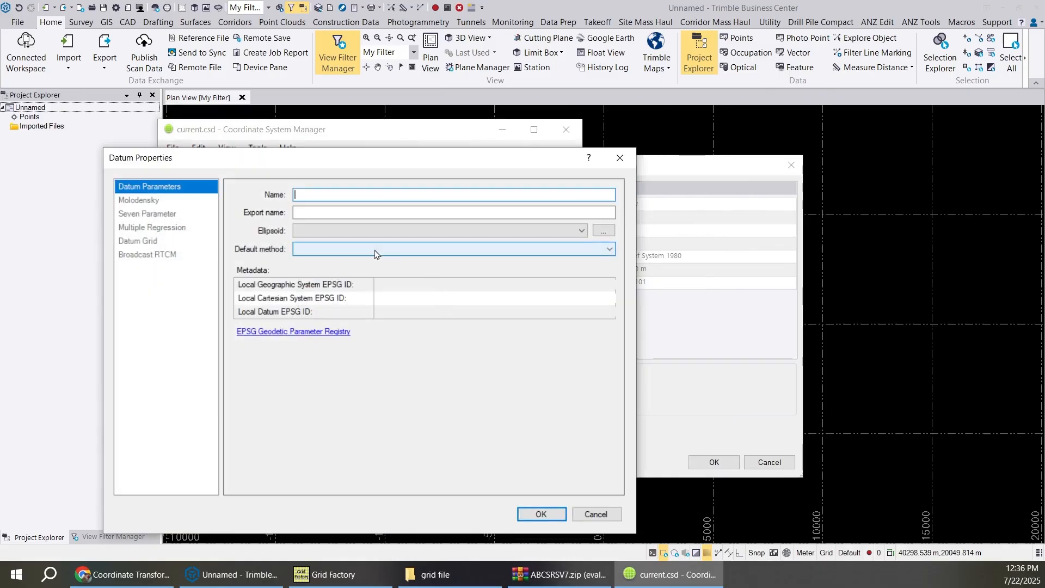
# Step: Name the new datum NAD83OG, with the Geodetic Ref System 1980 ellipsoid and Datum Grid as default method
pyautogui.write('NAD83')
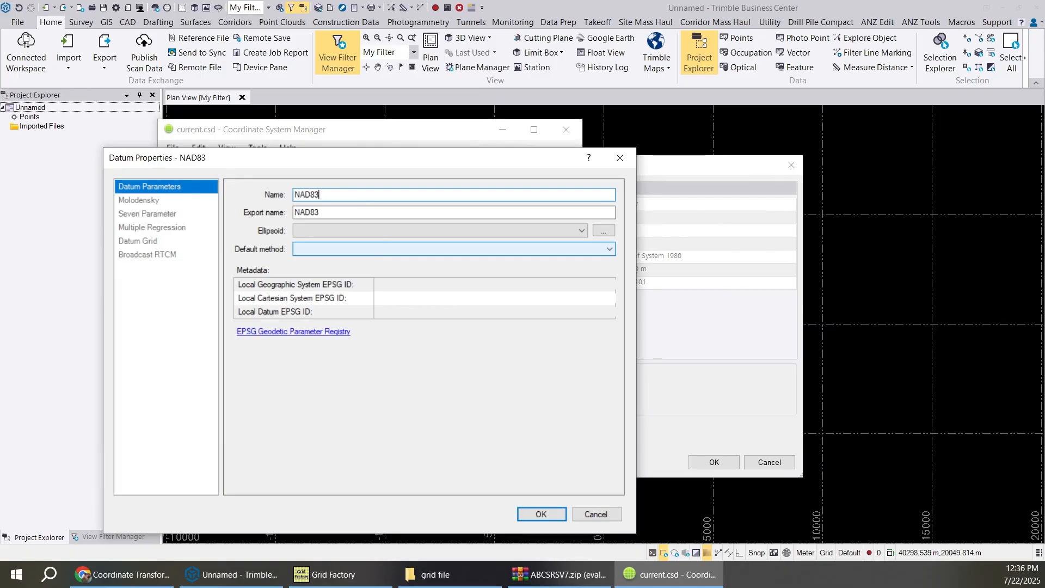
pyautogui.write('OG')
pyautogui.click(581, 231)
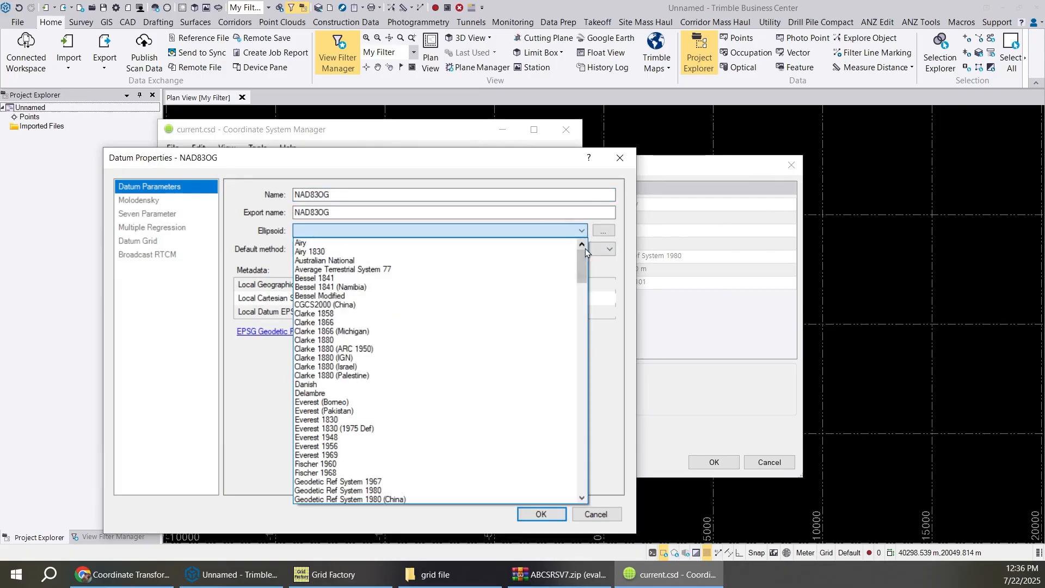
pyautogui.scroll(-1, 423, 401)
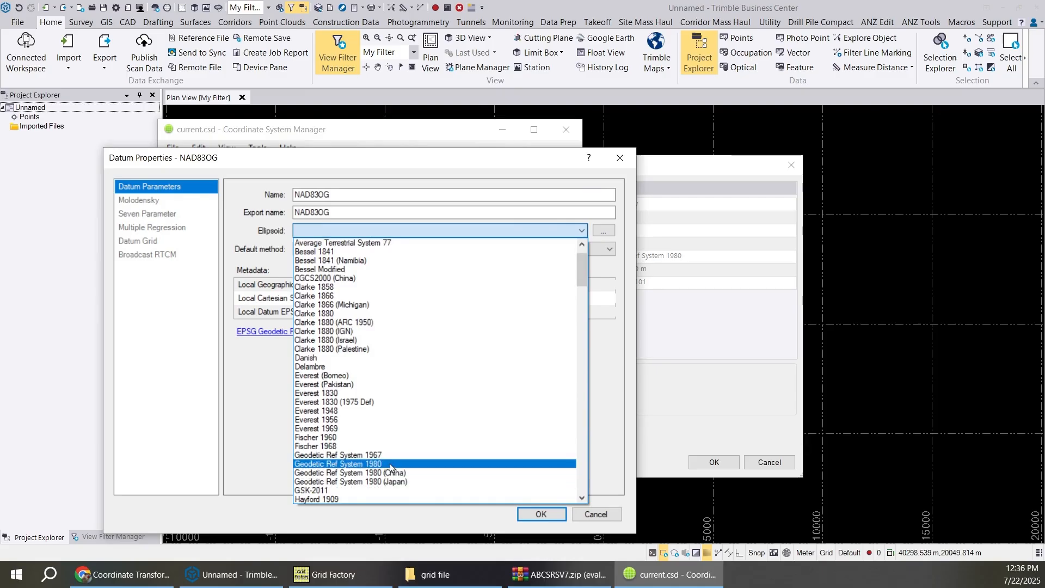
pyautogui.click(390, 464)
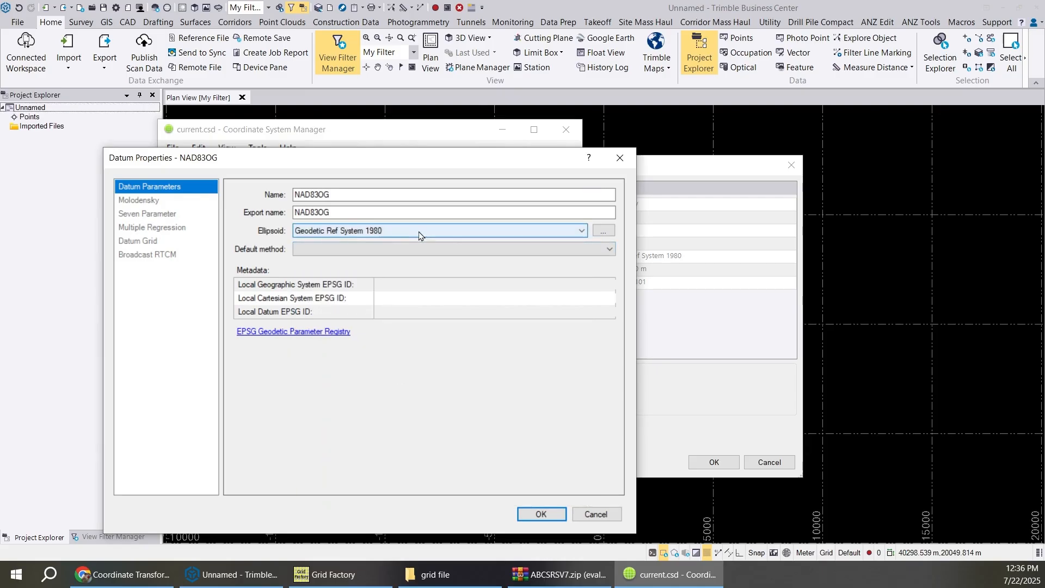
pyautogui.click(607, 249)
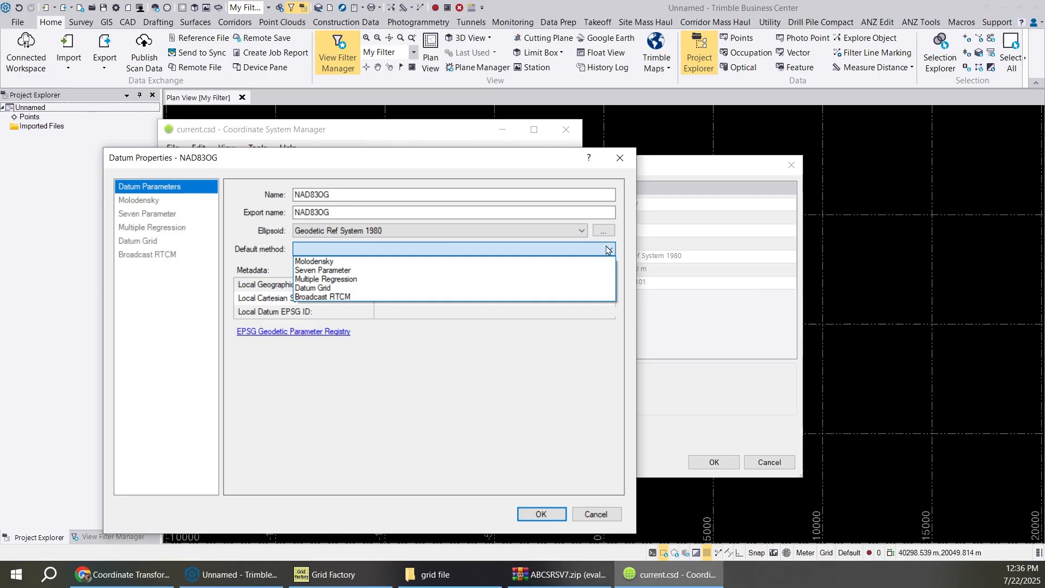
pyautogui.click(307, 289)
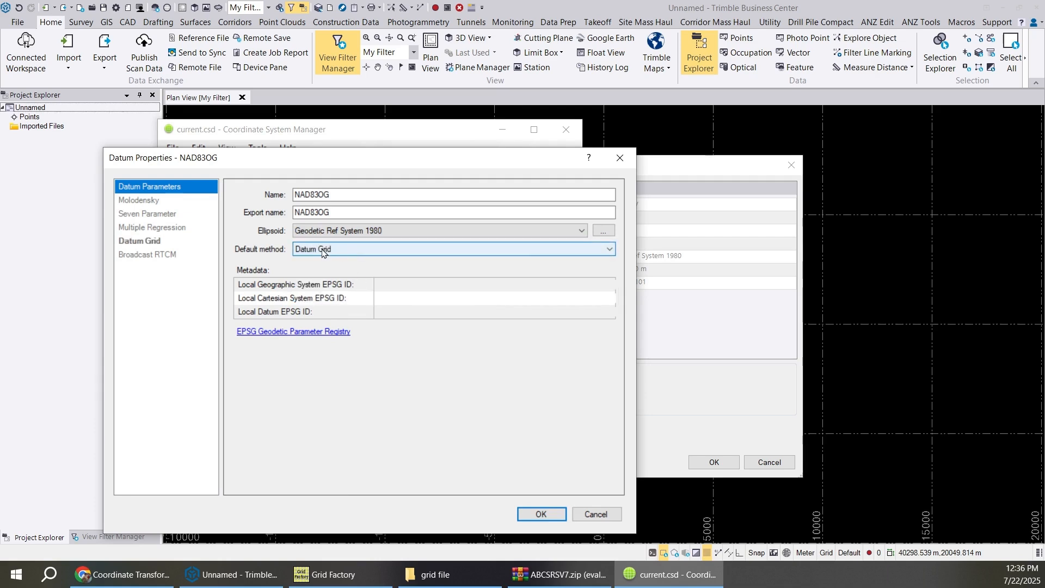
# Step: Allow Datum Grid for NAD83OG with ABCSRlat.dgf as latitude file and ABCSRlon.dgf as longitude file, and save the changes to current.csd
pyautogui.click(139, 241)
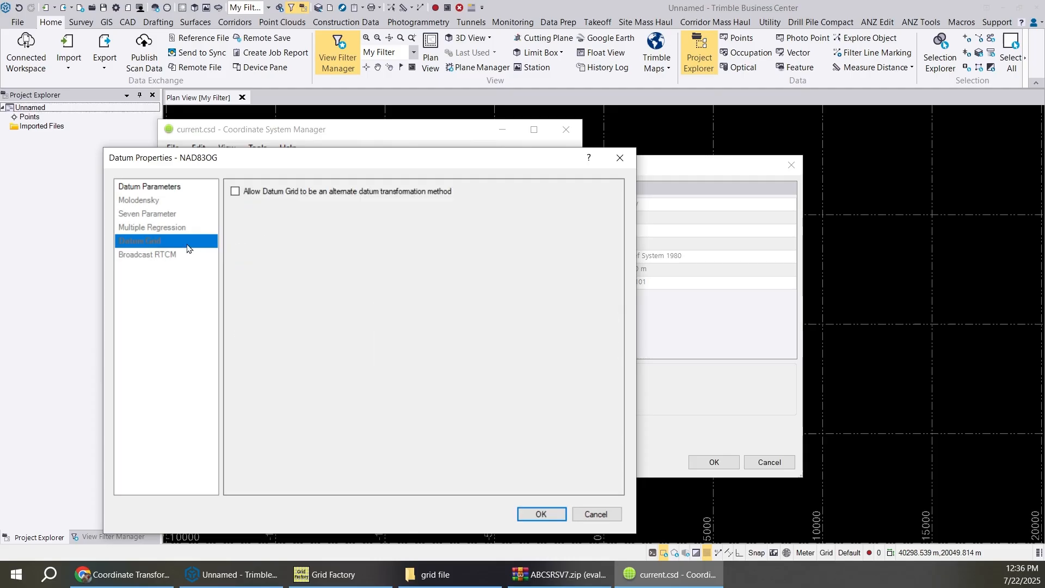
pyautogui.click(235, 192)
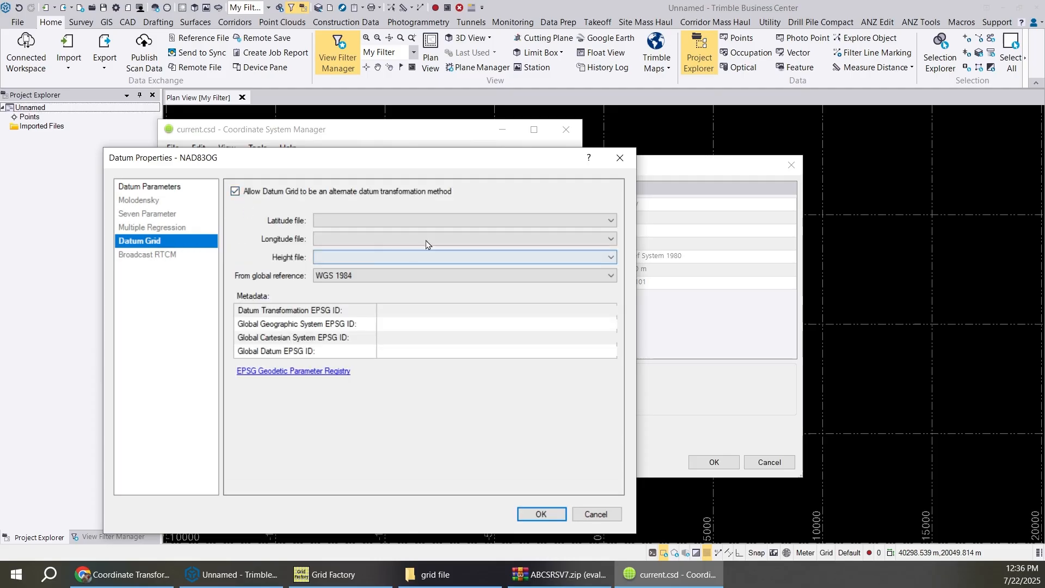
pyautogui.click(558, 221)
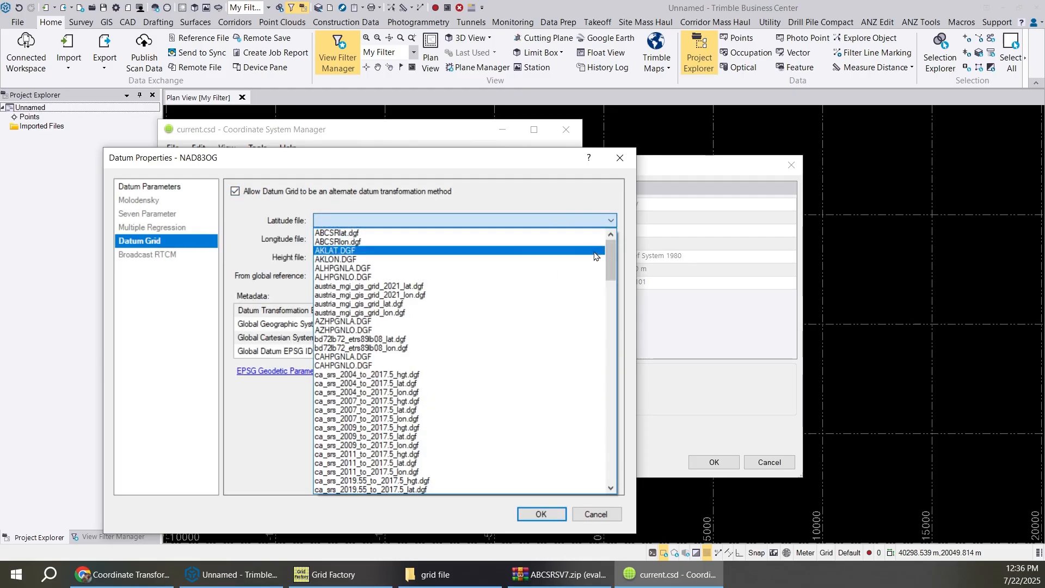
pyautogui.click(359, 233)
pyautogui.click(368, 237)
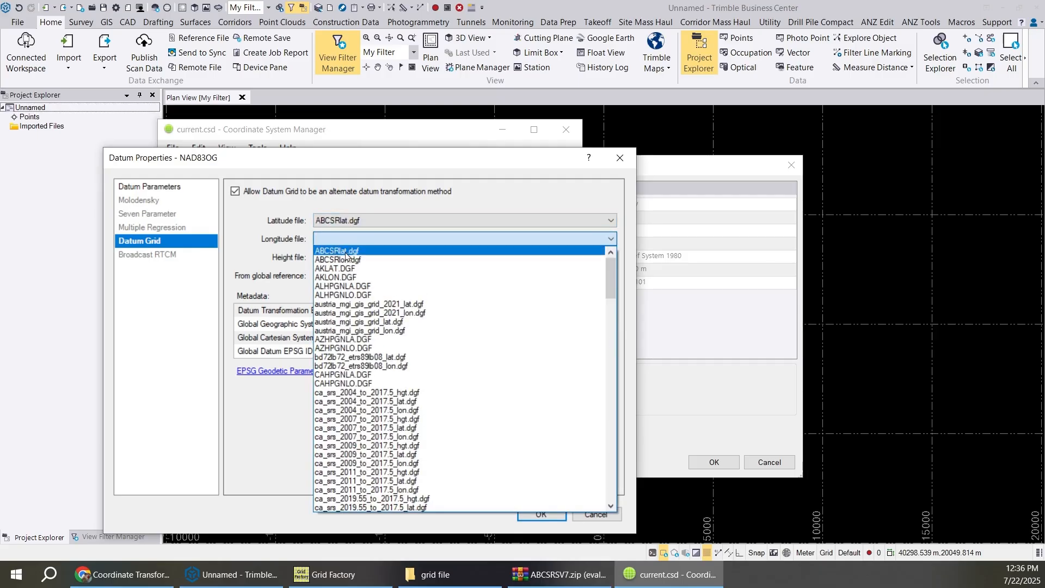
pyautogui.click(340, 259)
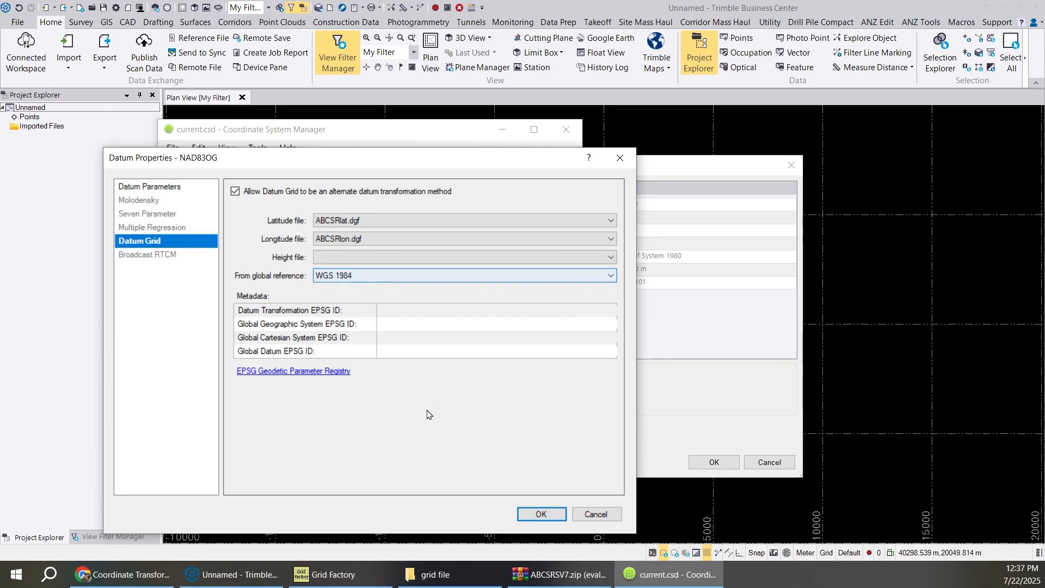
pyautogui.click(541, 514)
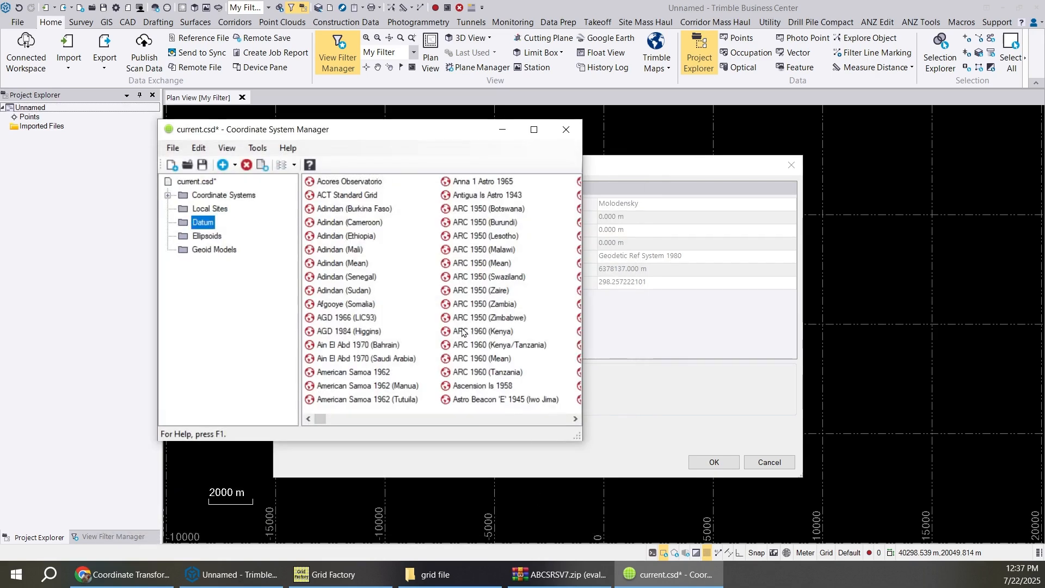
pyautogui.click(566, 130)
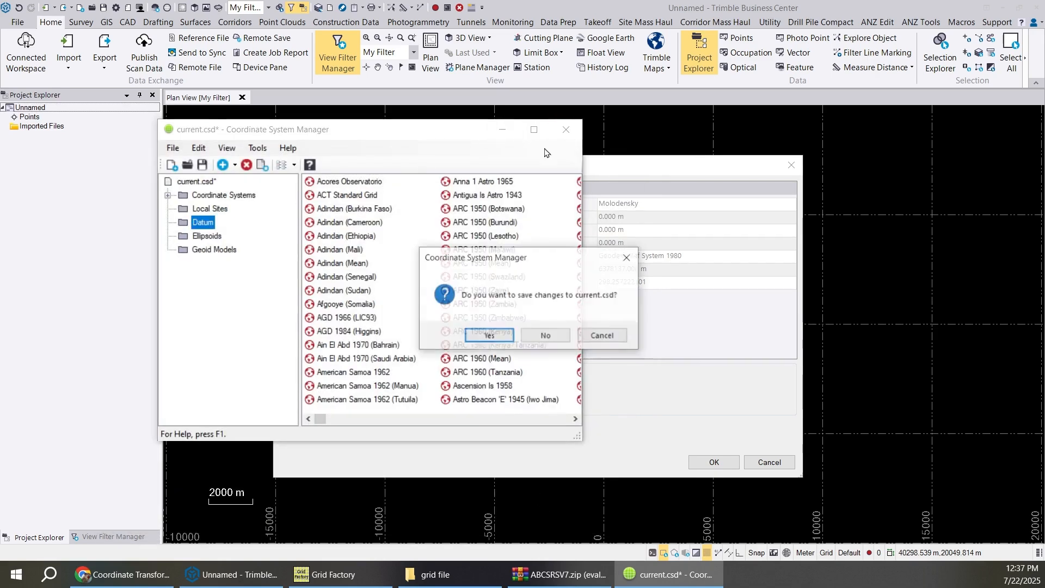
pyautogui.click(490, 336)
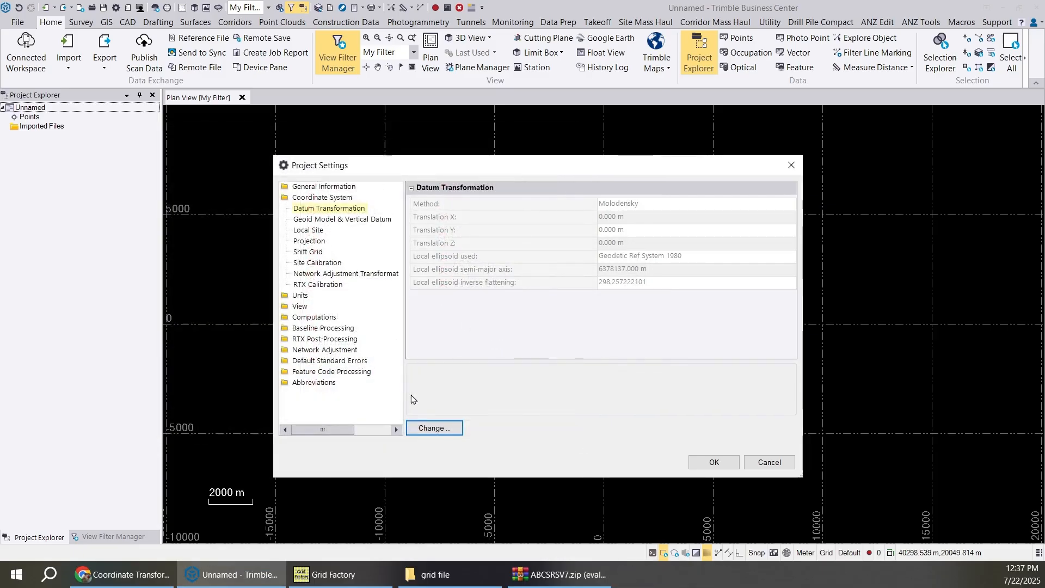
# Step: Change the project's horizontal datum to the NAD83OG grid definition and accept the project settings
pyautogui.click(430, 428)
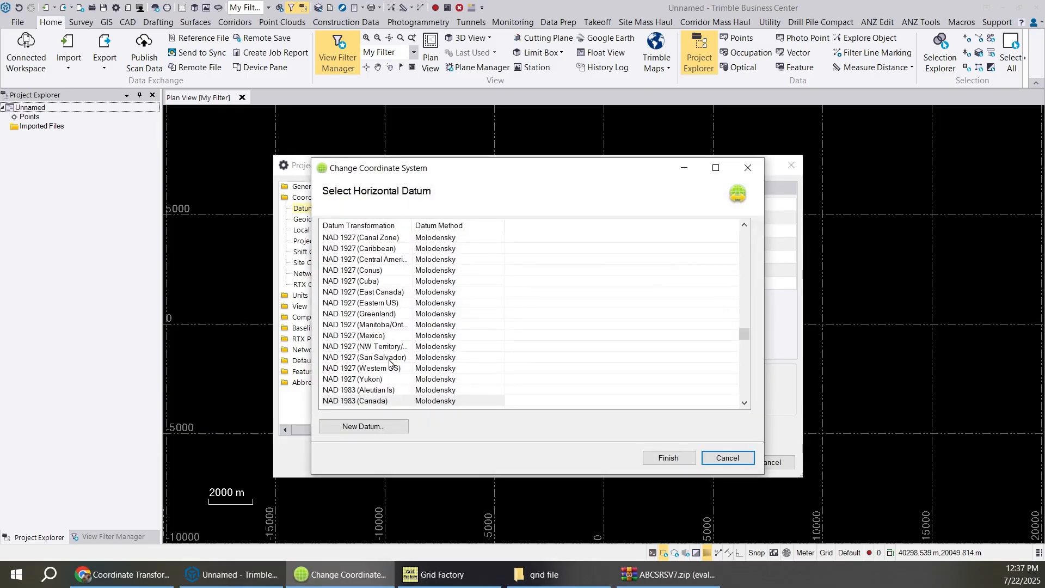
pyautogui.scroll(-2, 388, 362)
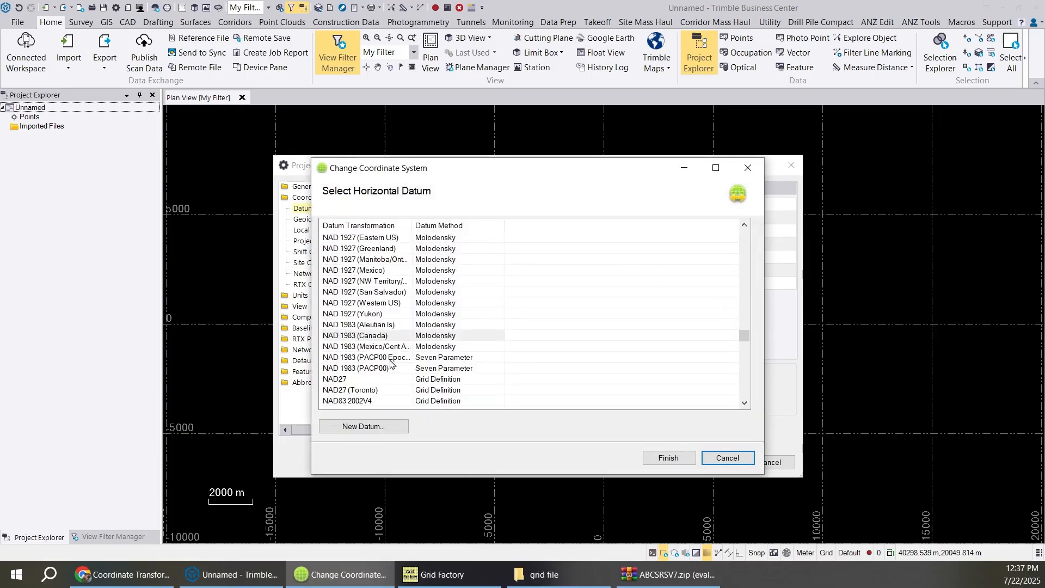
pyautogui.scroll(4, 389, 356)
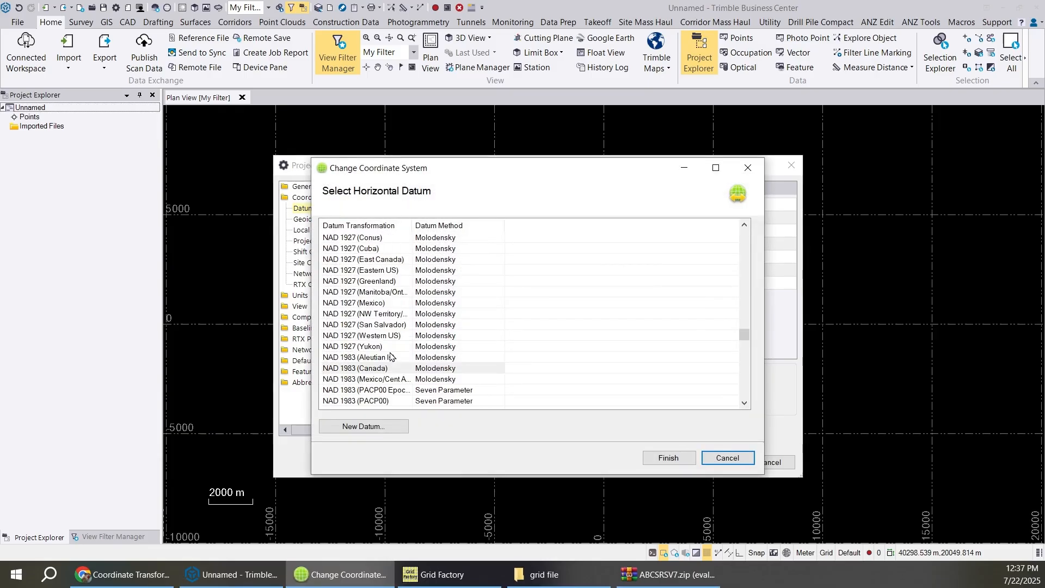
pyautogui.scroll(-9, 390, 356)
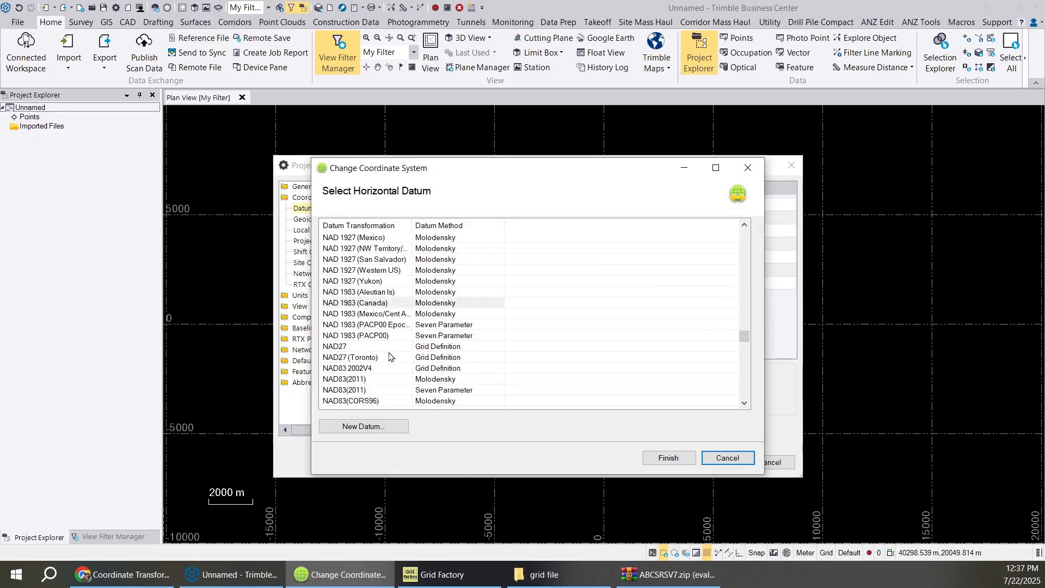
pyautogui.scroll(-2, 388, 356)
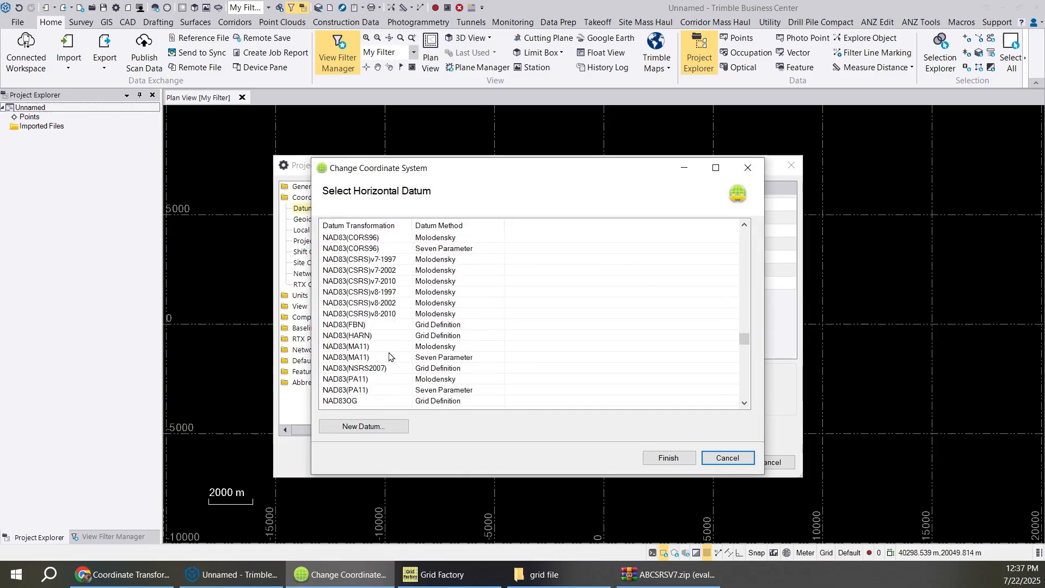
pyautogui.click(346, 368)
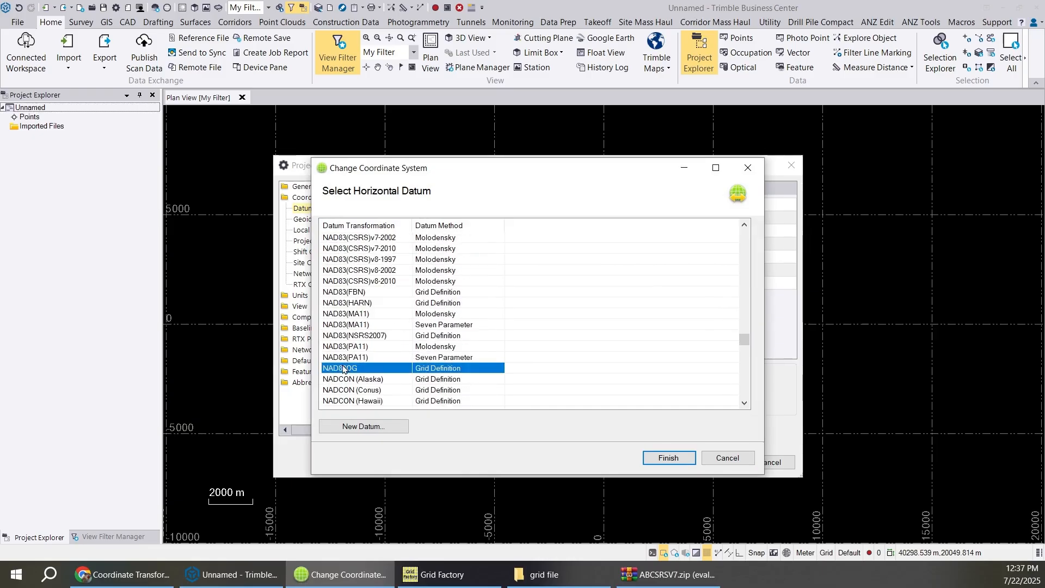
pyautogui.click(663, 459)
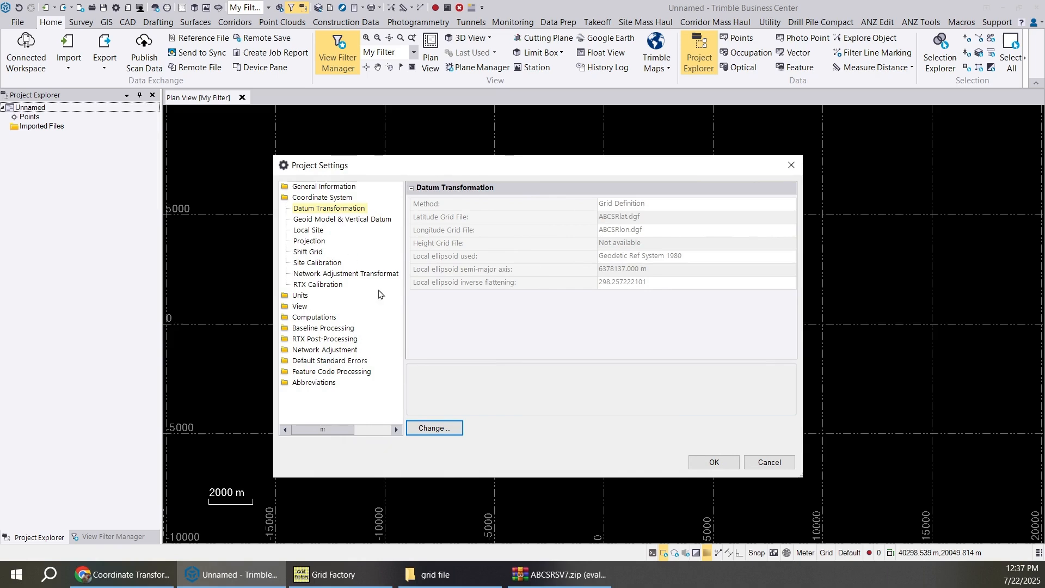
pyautogui.click(711, 461)
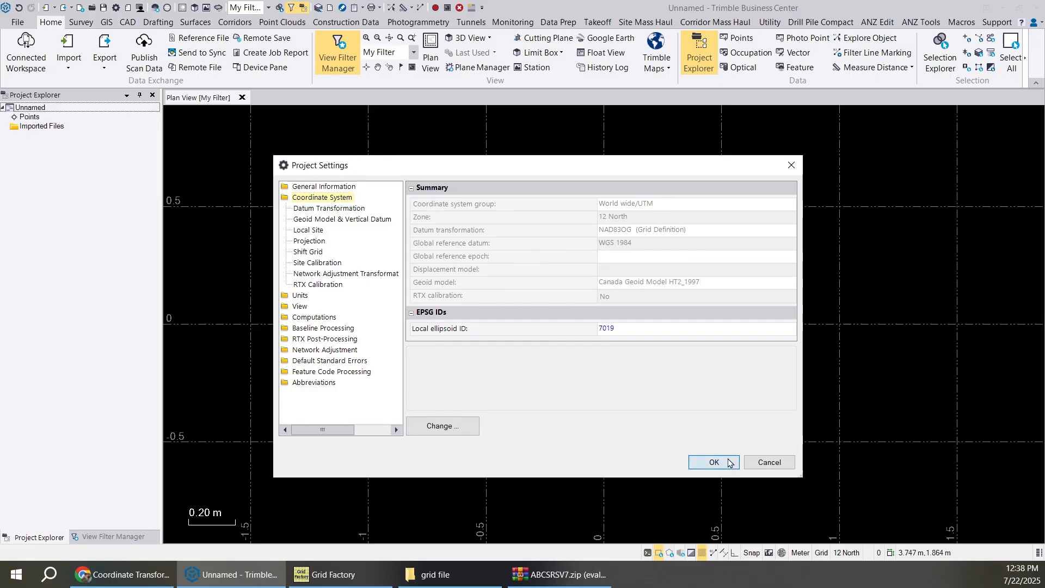
pyautogui.click(714, 462)
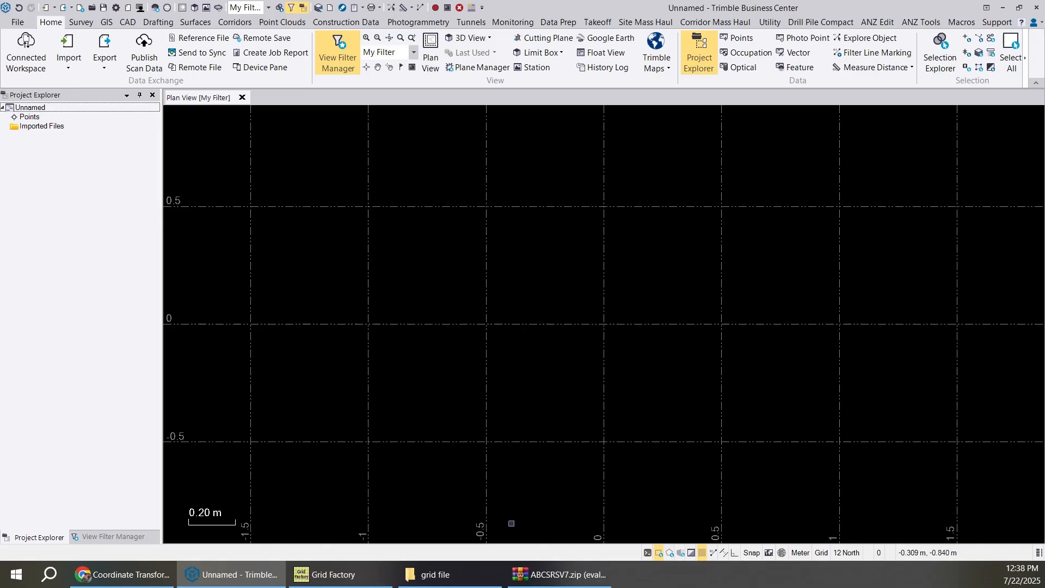
# Step: Switch to Grid Factory and its map of the grid coverage
pyautogui.click(331, 574)
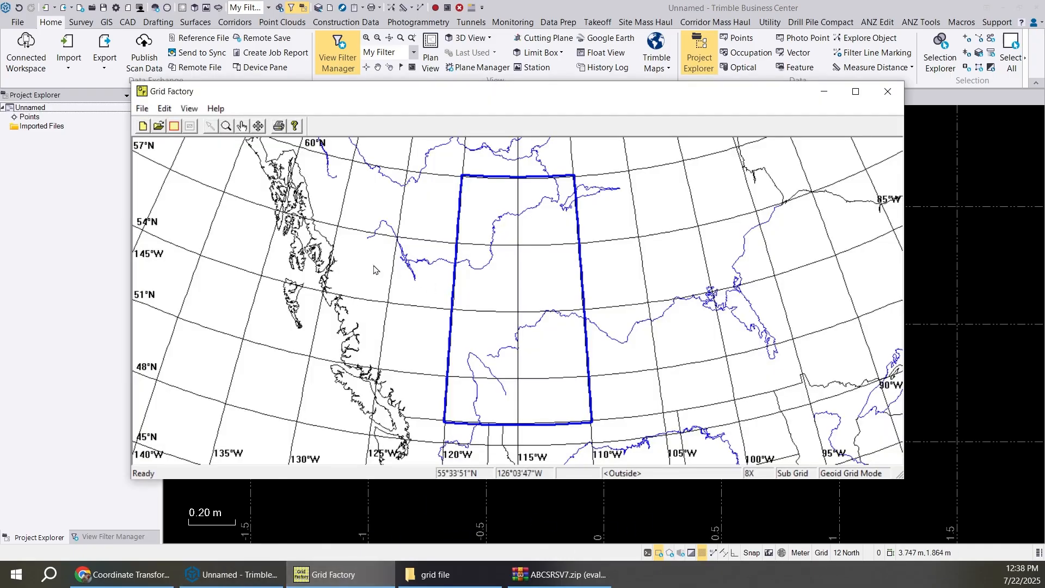